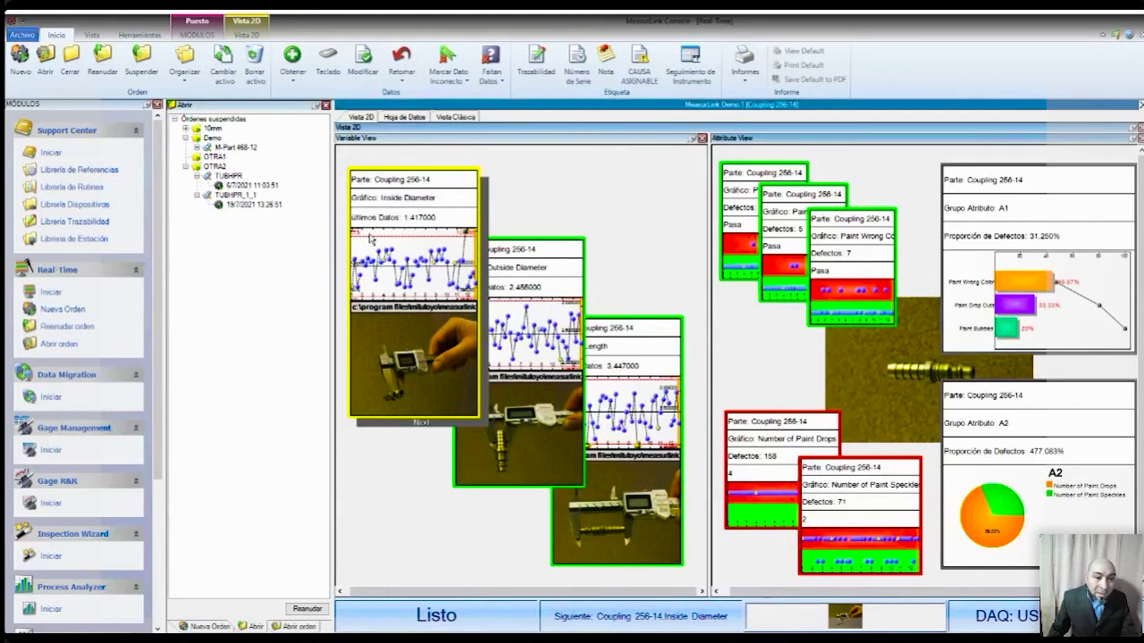
Review the Coupling 256-14 variable and attribute chart cards in the 2D view, then display the order's data sheet
left_click(576, 303)
left_click(640, 350)
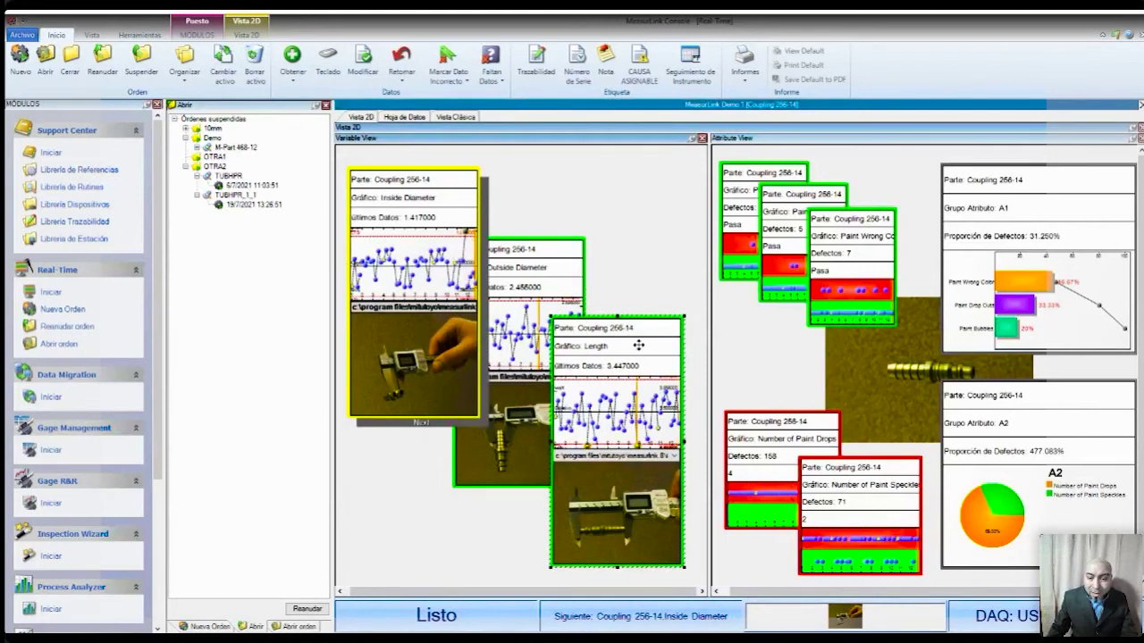
left_click(442, 277)
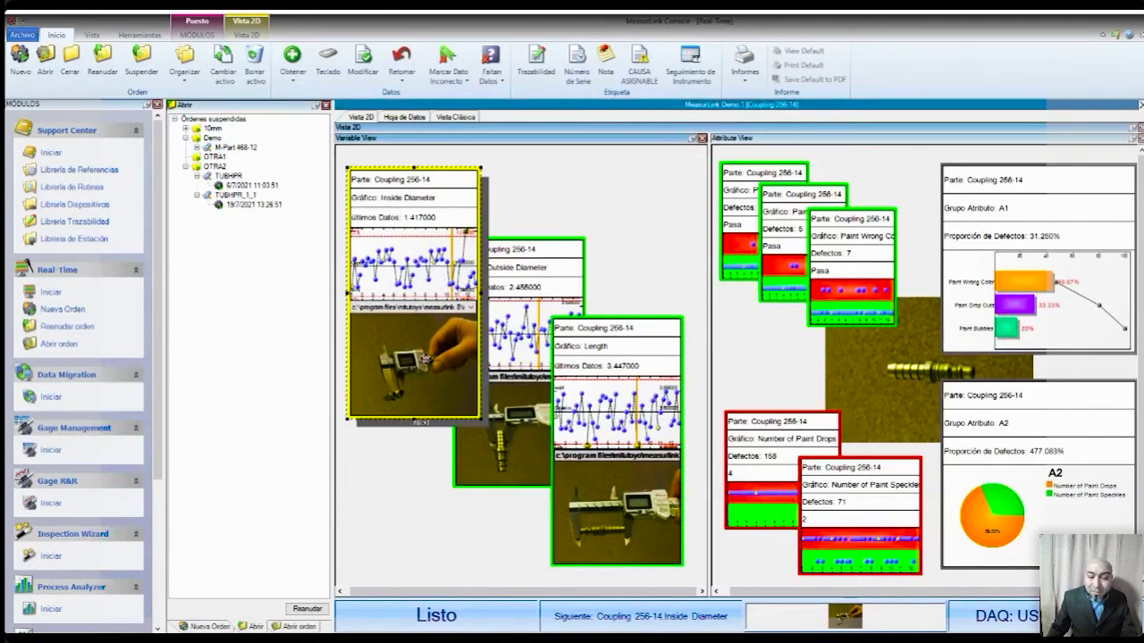
left_click(521, 407)
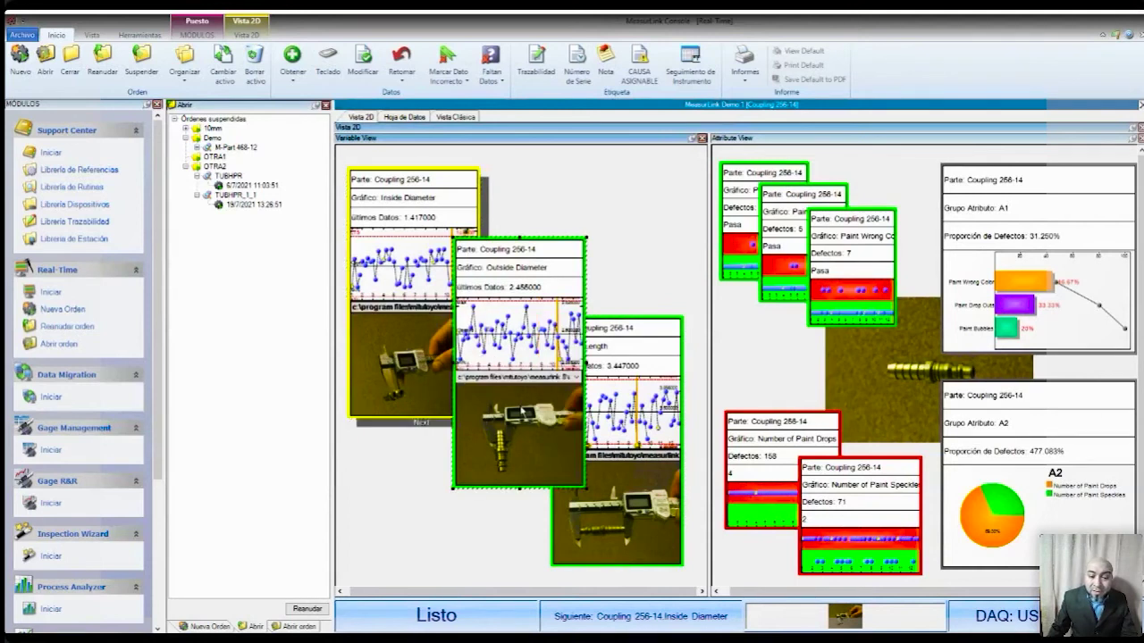
left_click(620, 503)
left_click(527, 447)
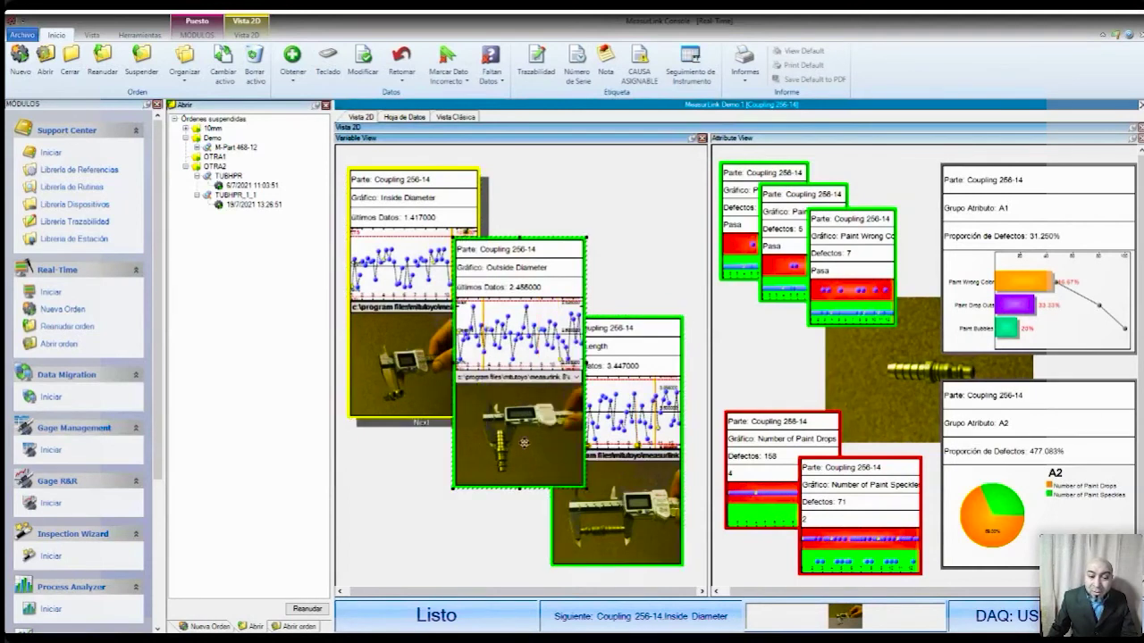
left_click(625, 496)
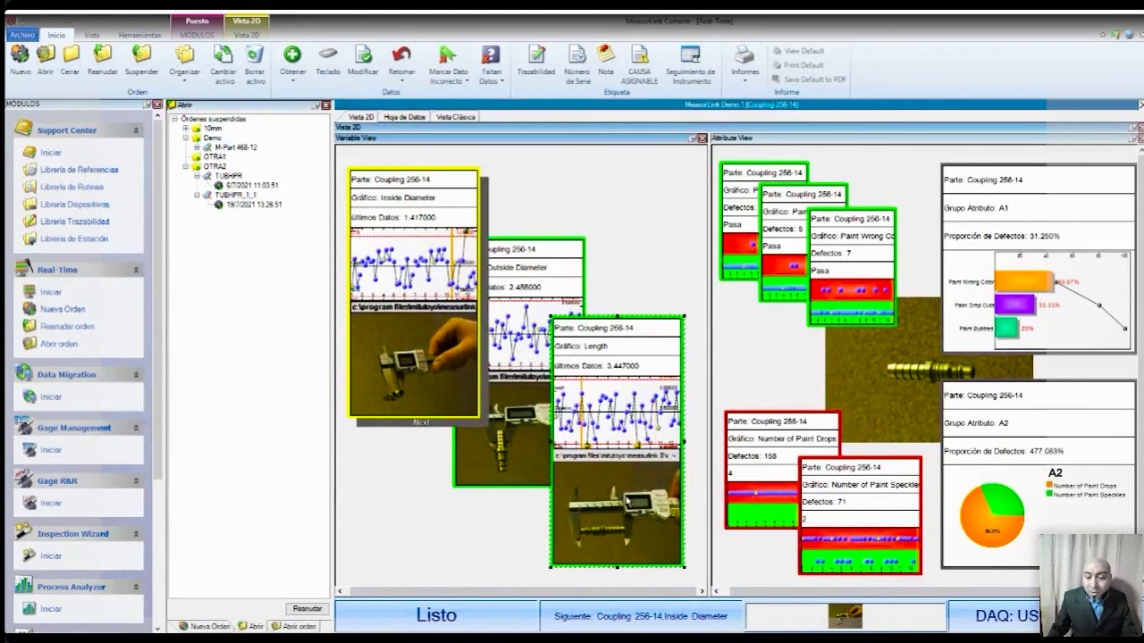
left_click(792, 454)
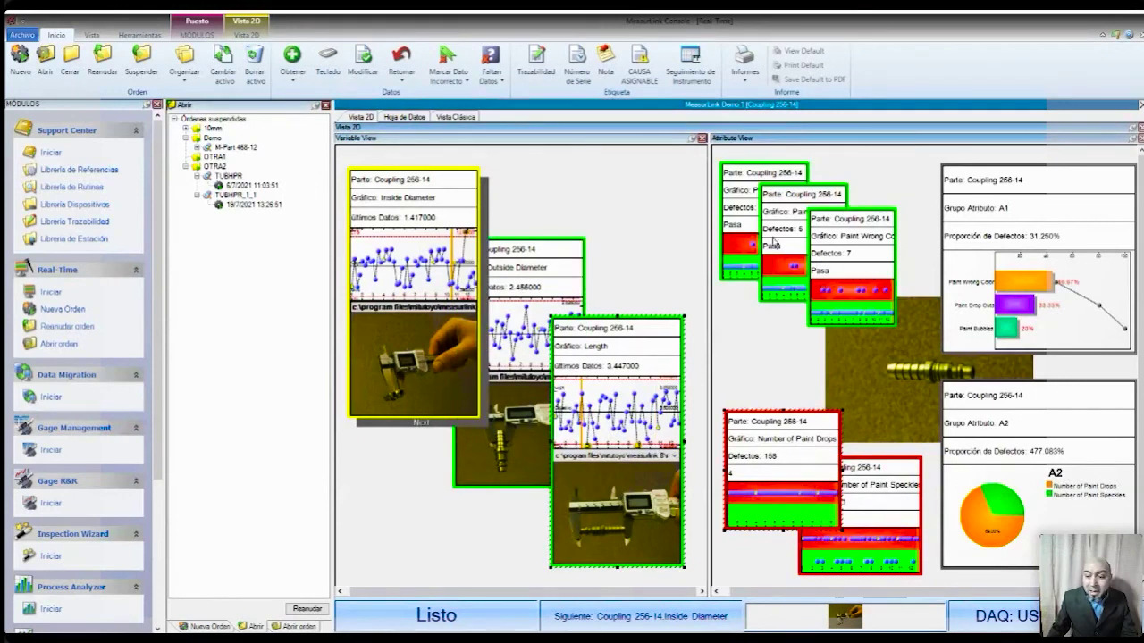
left_click(440, 286)
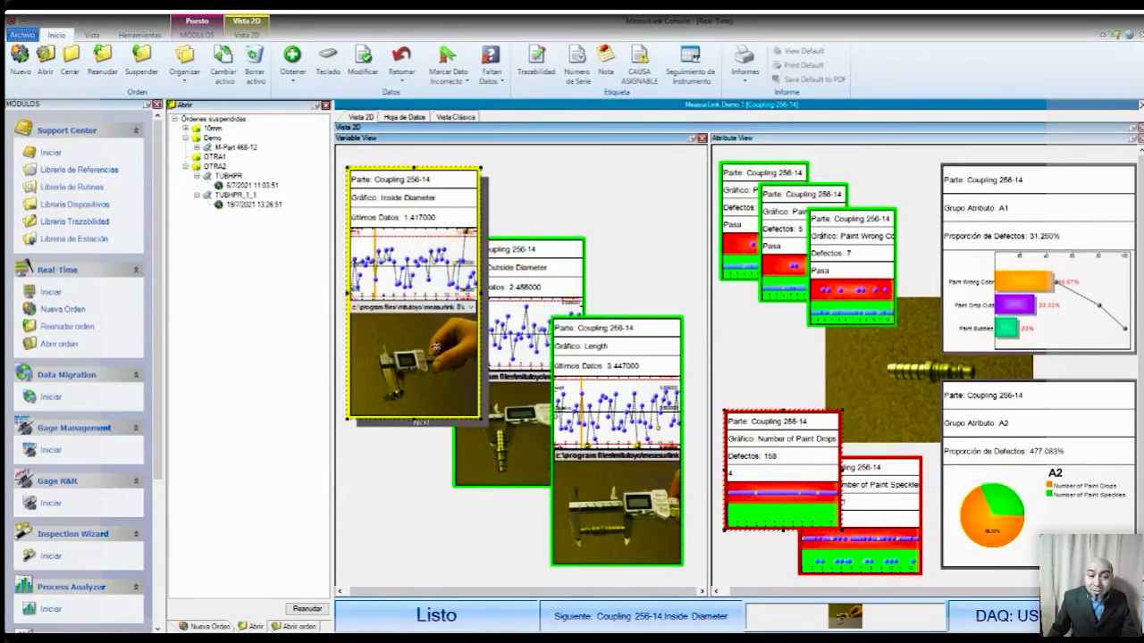
left_click(493, 329)
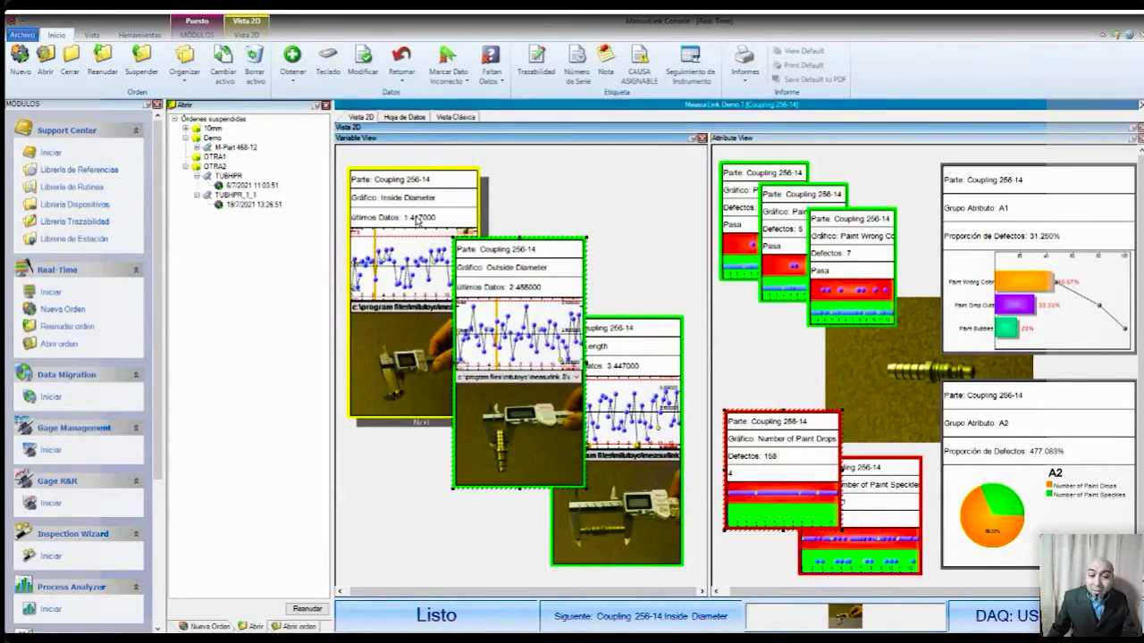
left_click(842, 263)
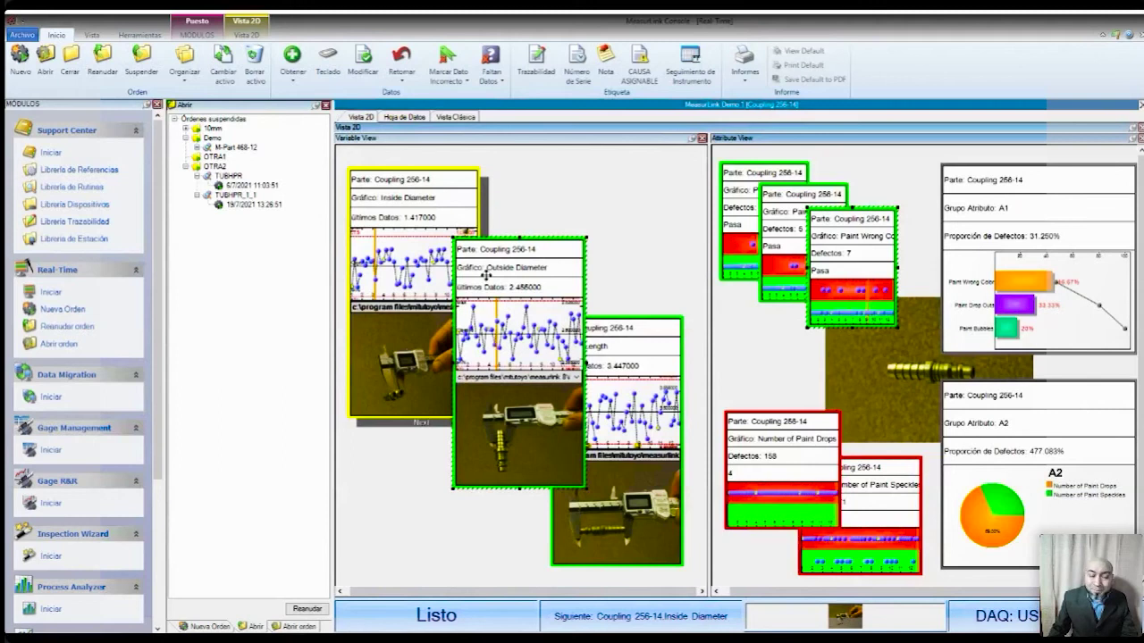
left_click(406, 117)
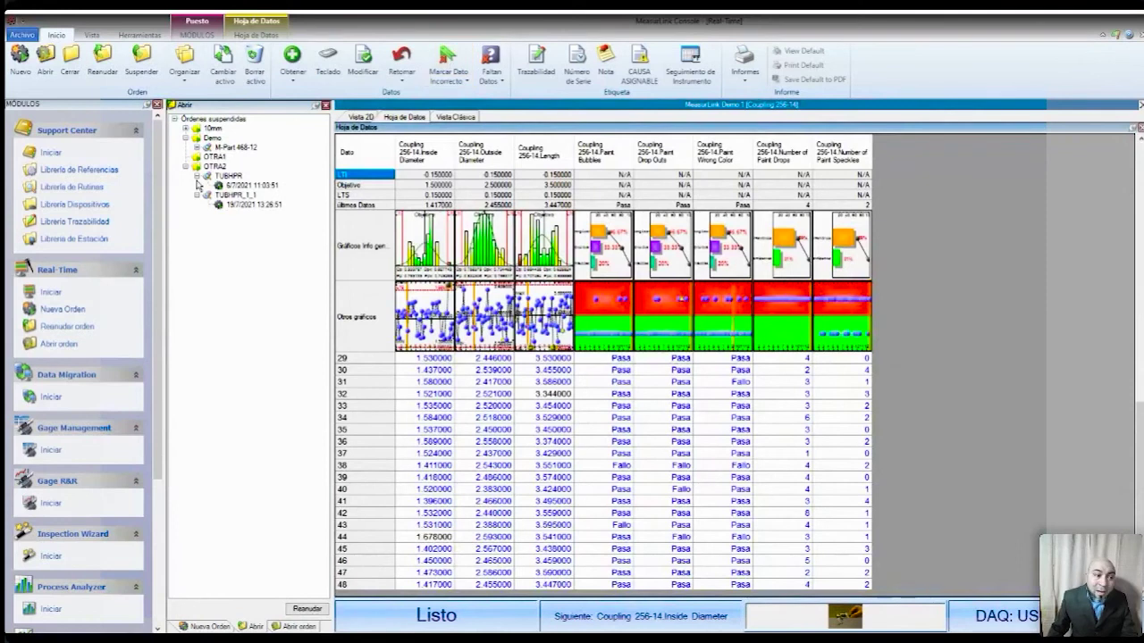
Open the Coupling 256-14 routine from the Demo folder of the routine library
left_click(96, 188)
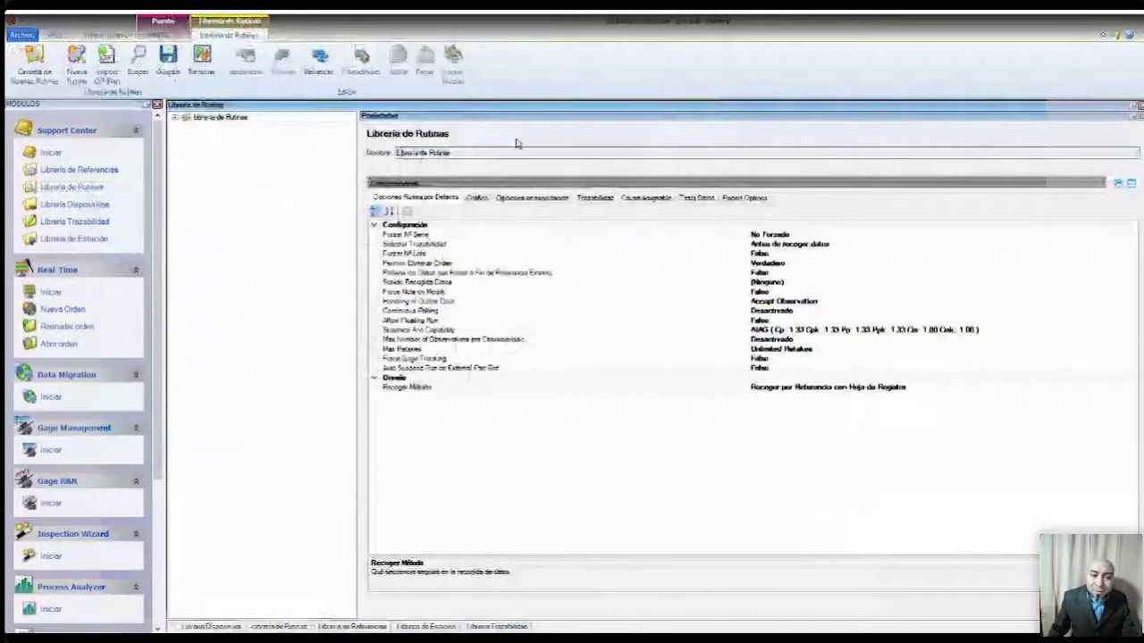
left_click(176, 117)
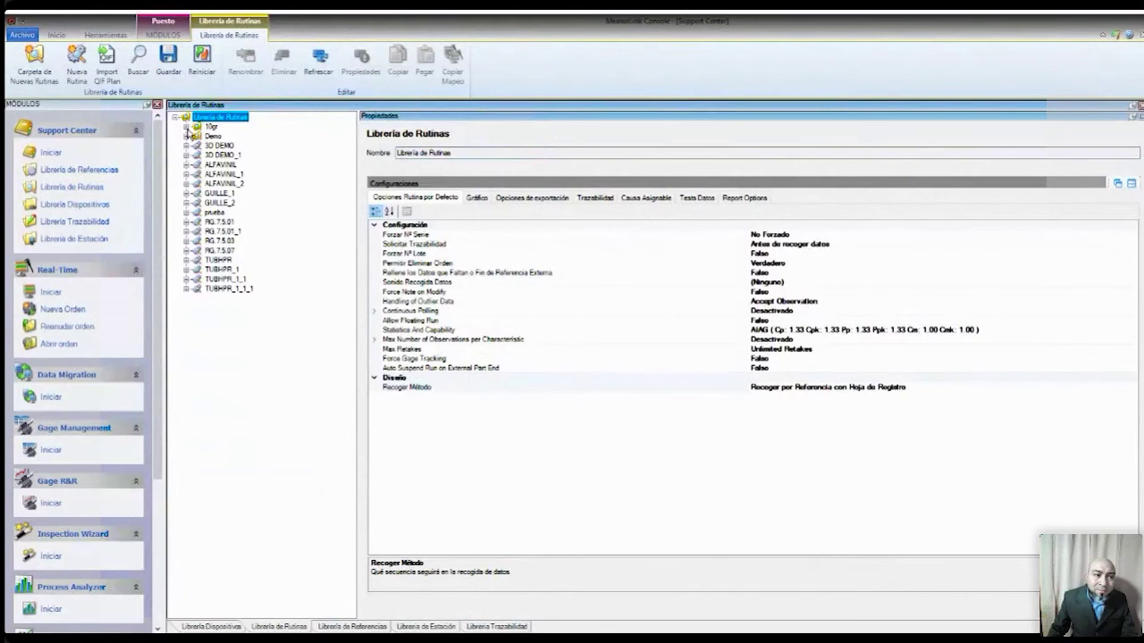
left_click(187, 135)
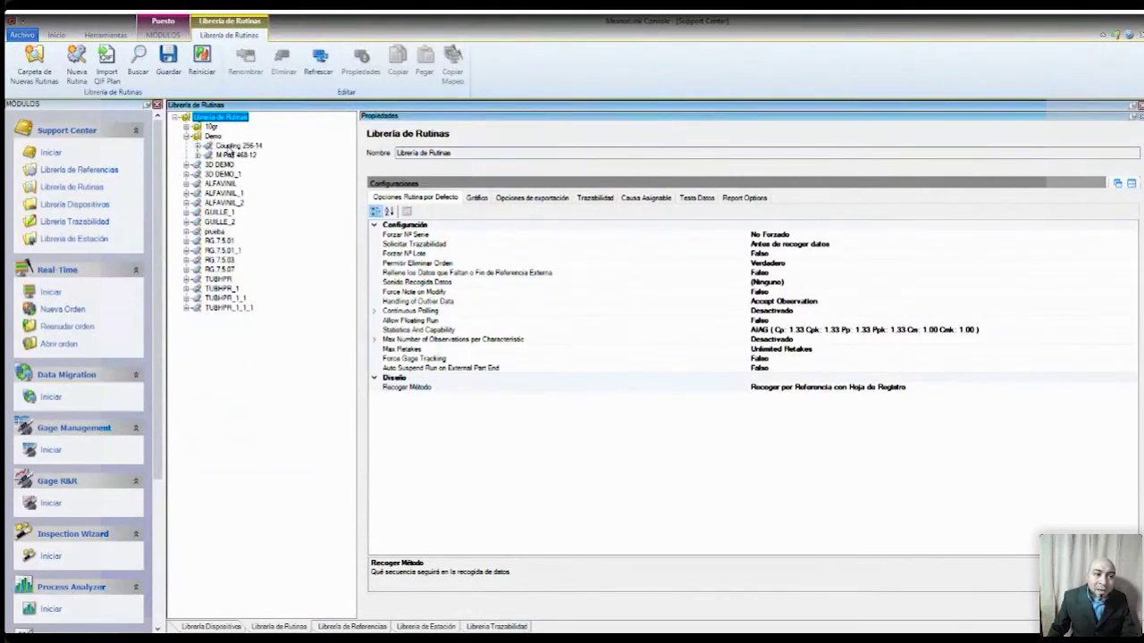
left_click(231, 146)
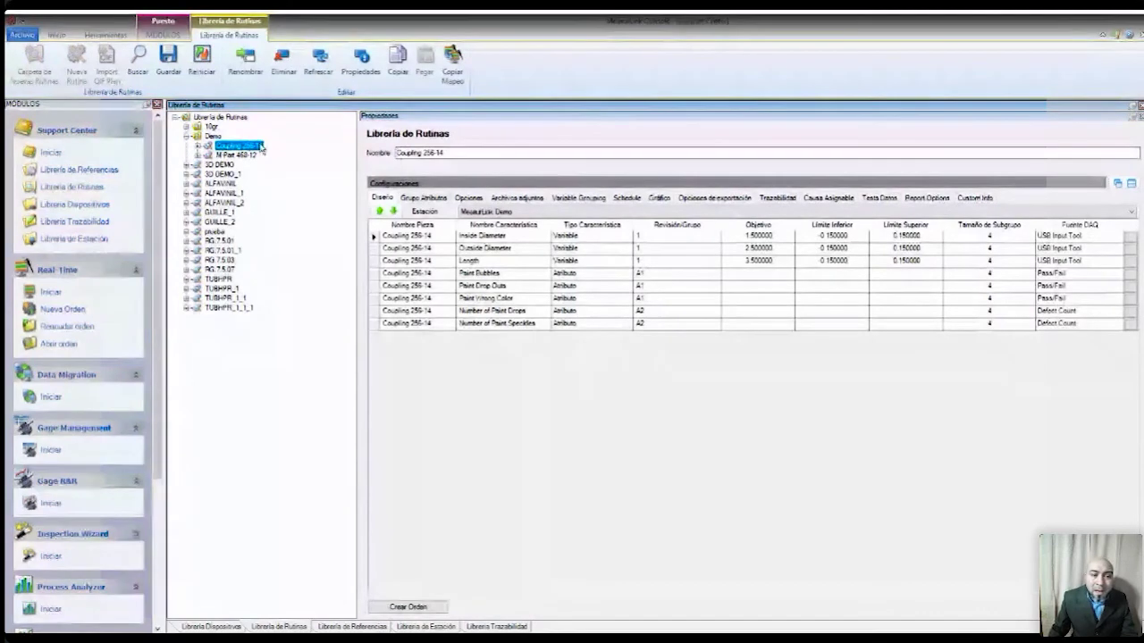
Examine the Inside Diameter characteristic's type and DAQ source in the routine design, and view the routine's options
left_click(451, 235)
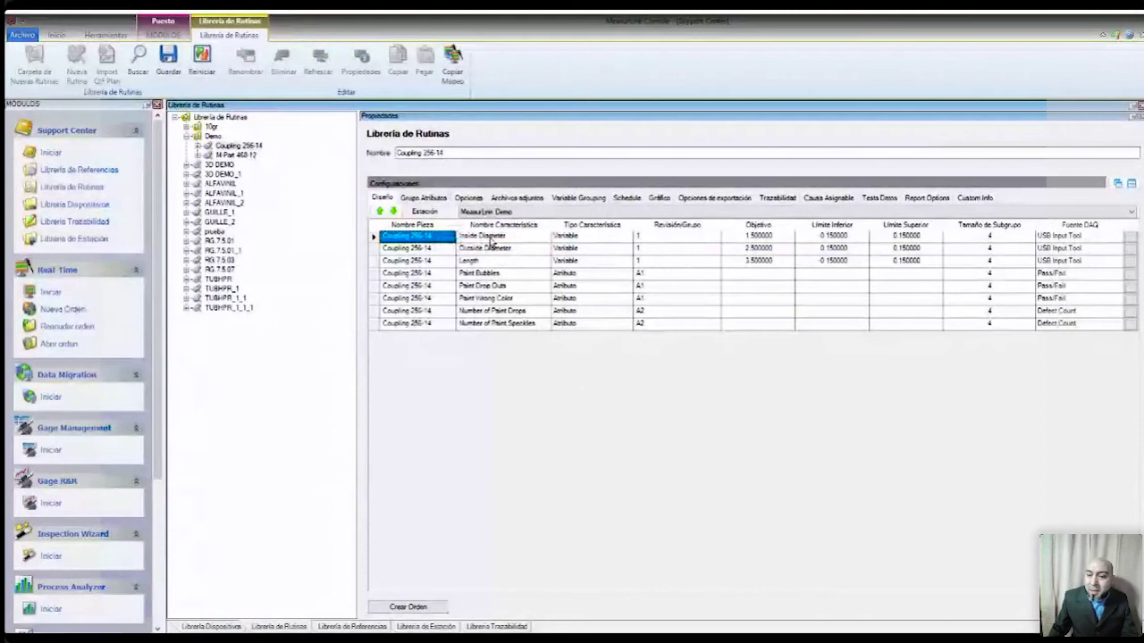
left_click(624, 238)
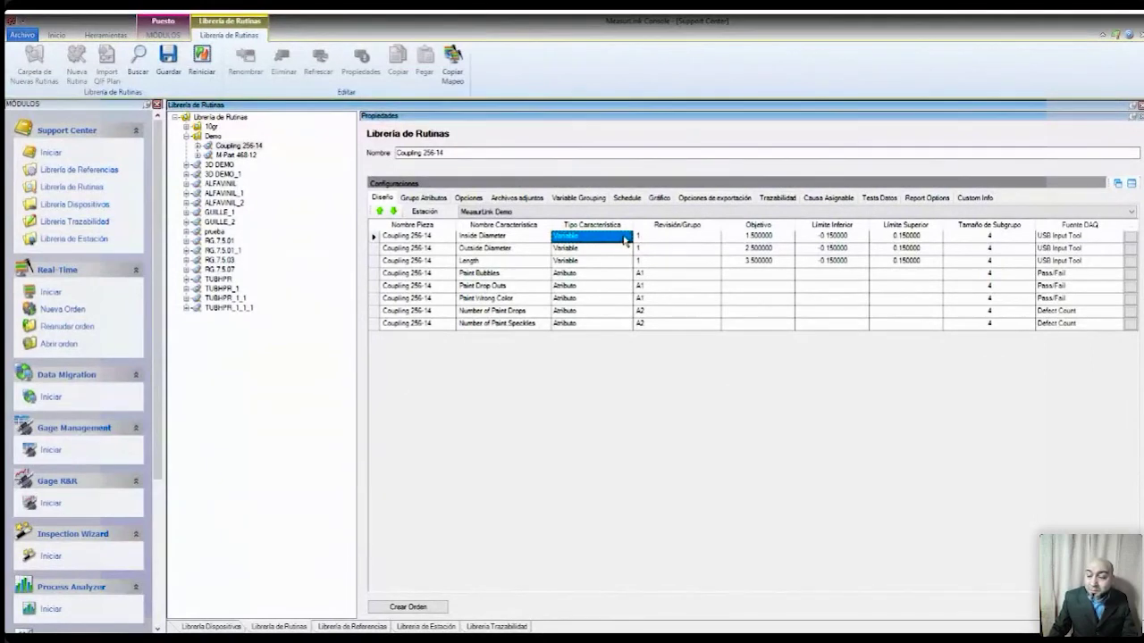
left_click(1115, 238)
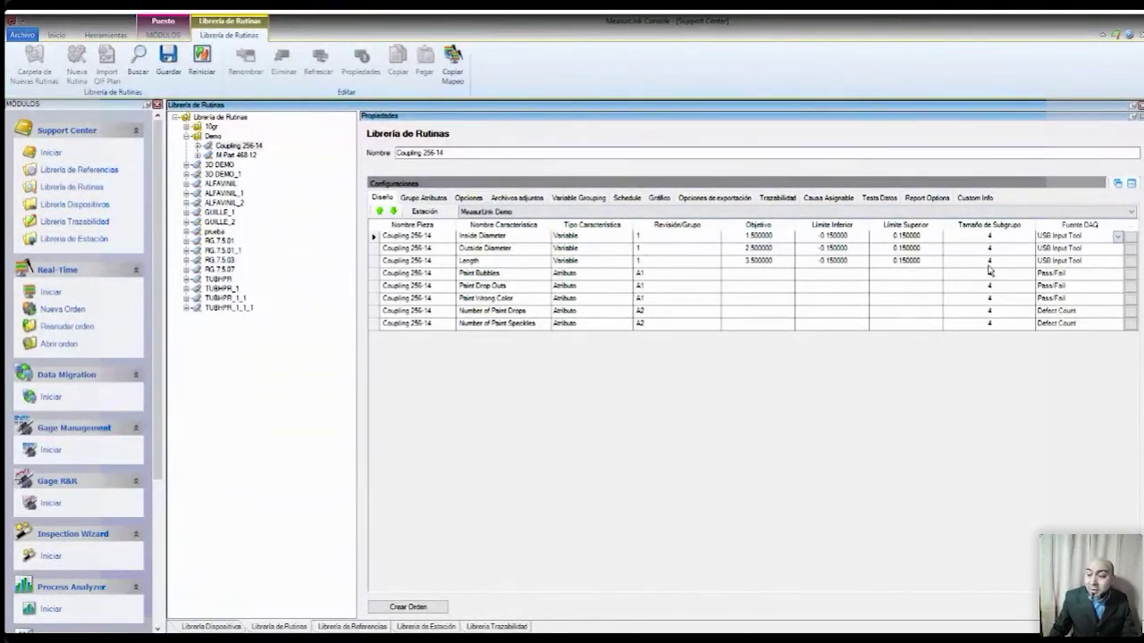
left_click(472, 199)
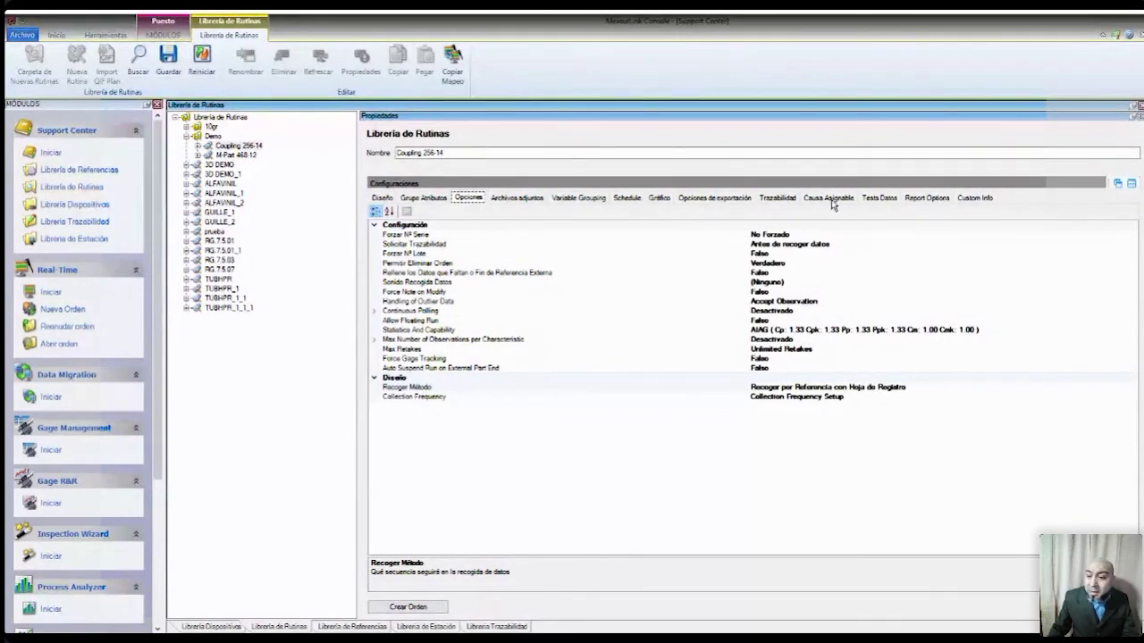
Examine the routine's data tests, reading the descriptions of the central-line run test and Tendencia Lineal
left_click(873, 198)
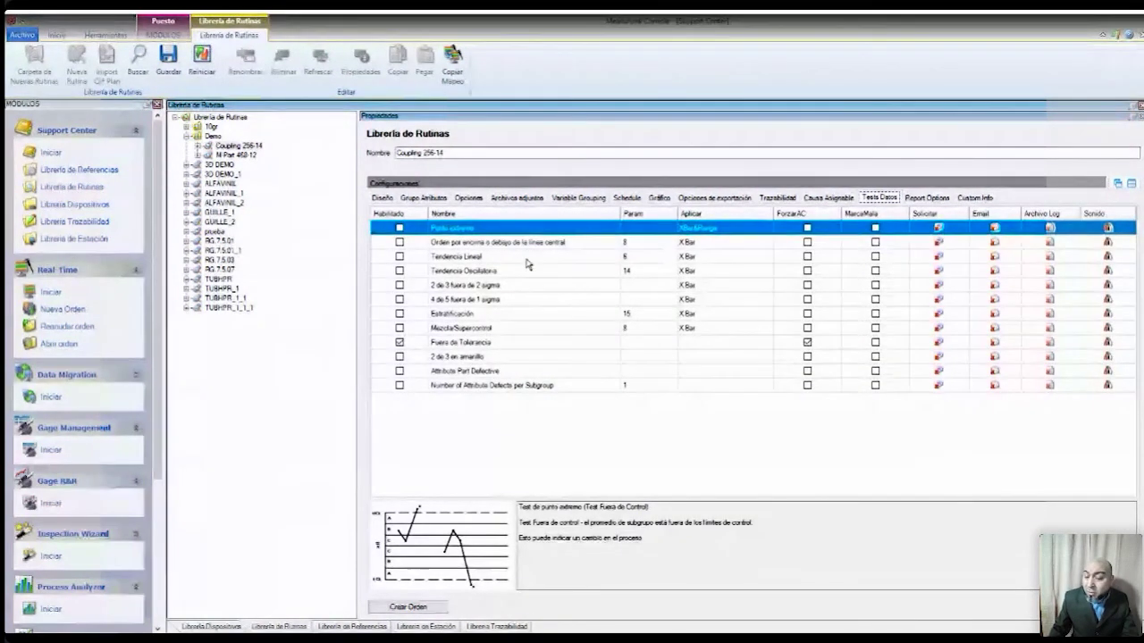
left_click(475, 244)
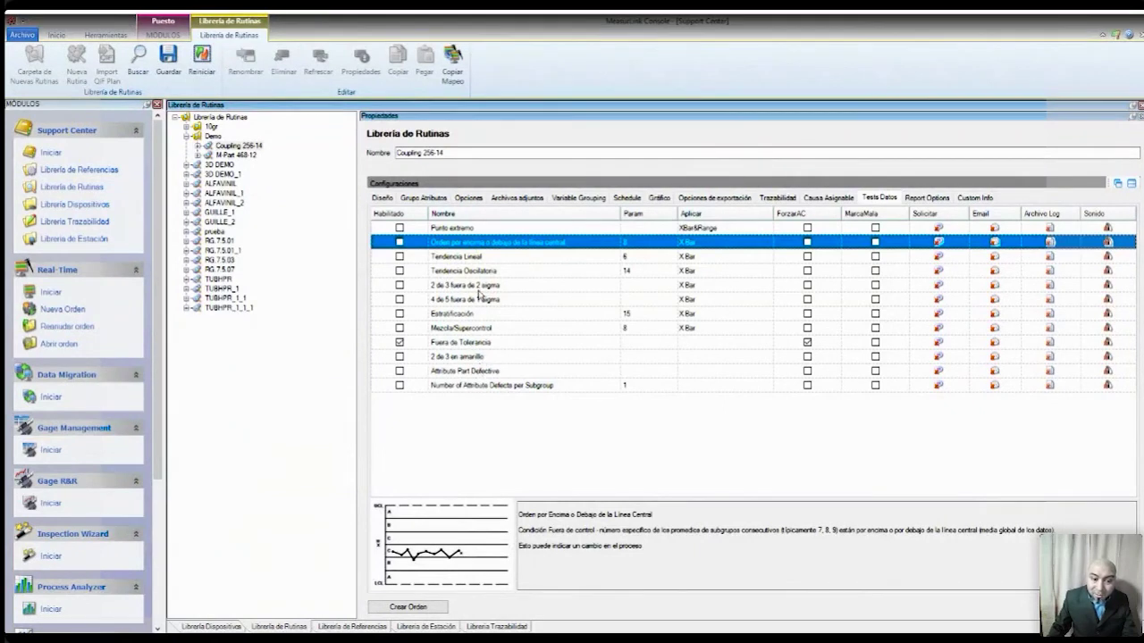
left_click(476, 257)
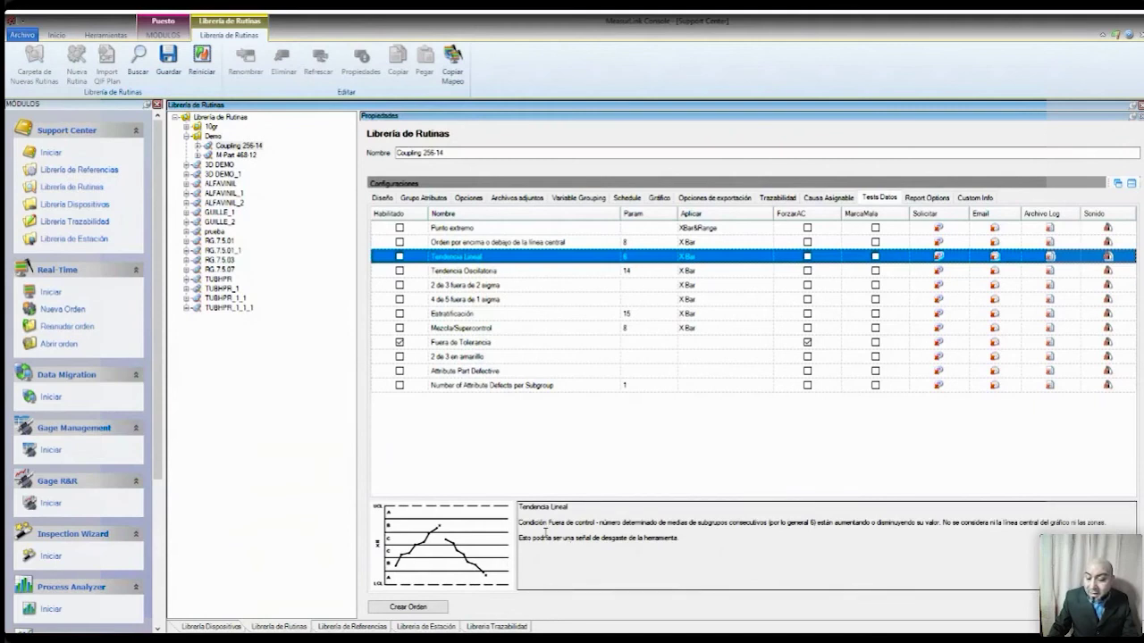
left_click_drag(599, 523, 767, 523)
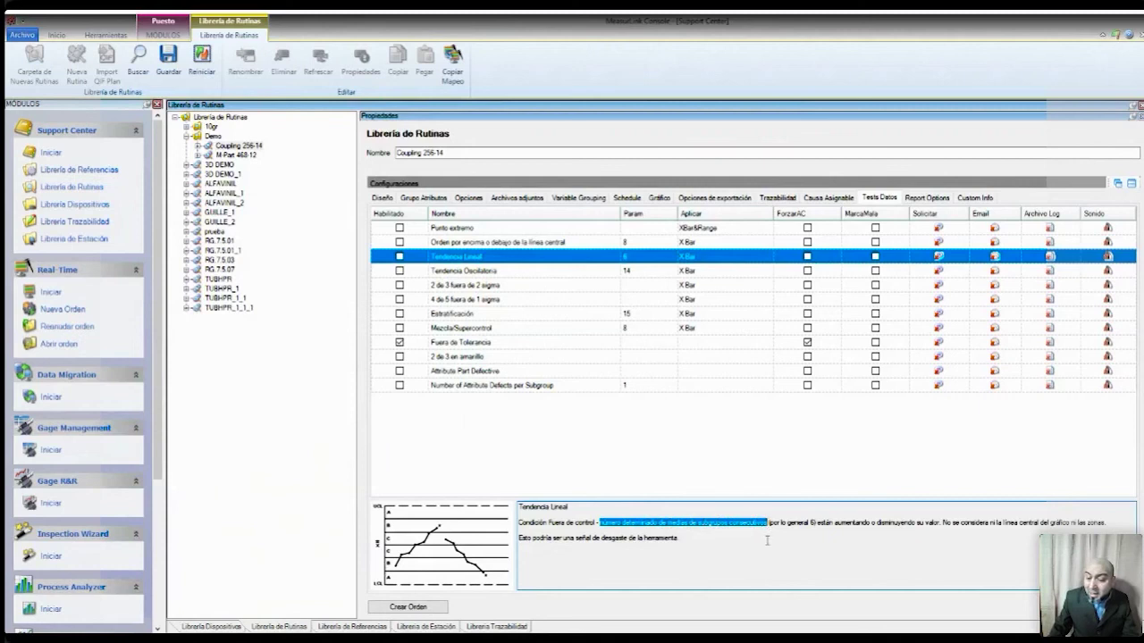
left_click(769, 539)
left_click_drag(770, 523, 815, 523)
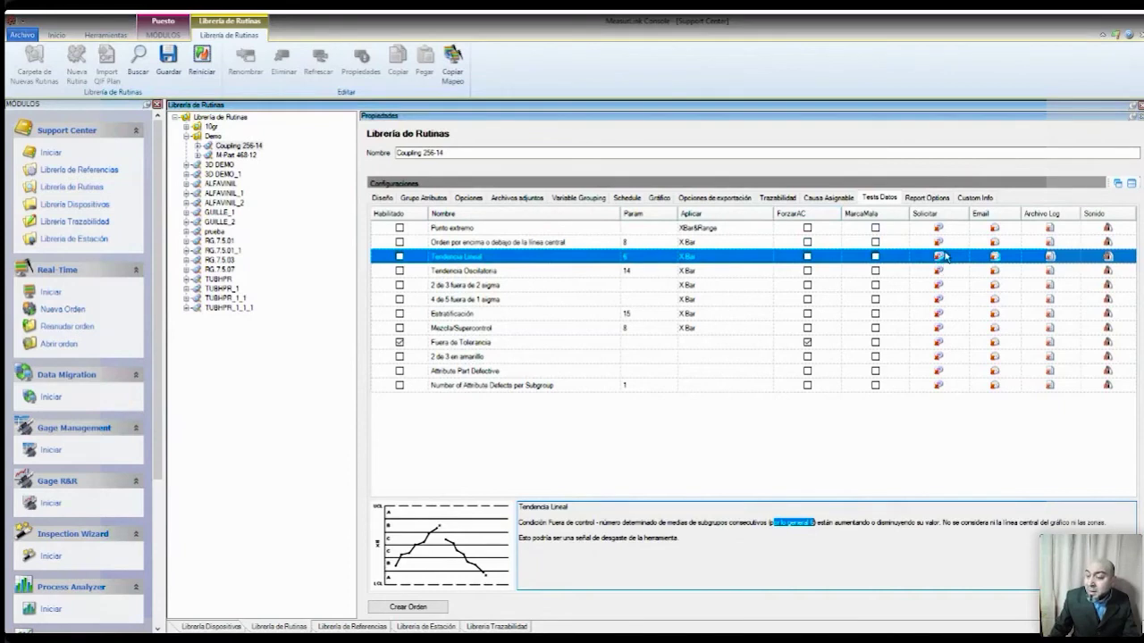
Inspect the email, sound and log file alert settings of the Tendencia Lineal test
left_click(992, 257)
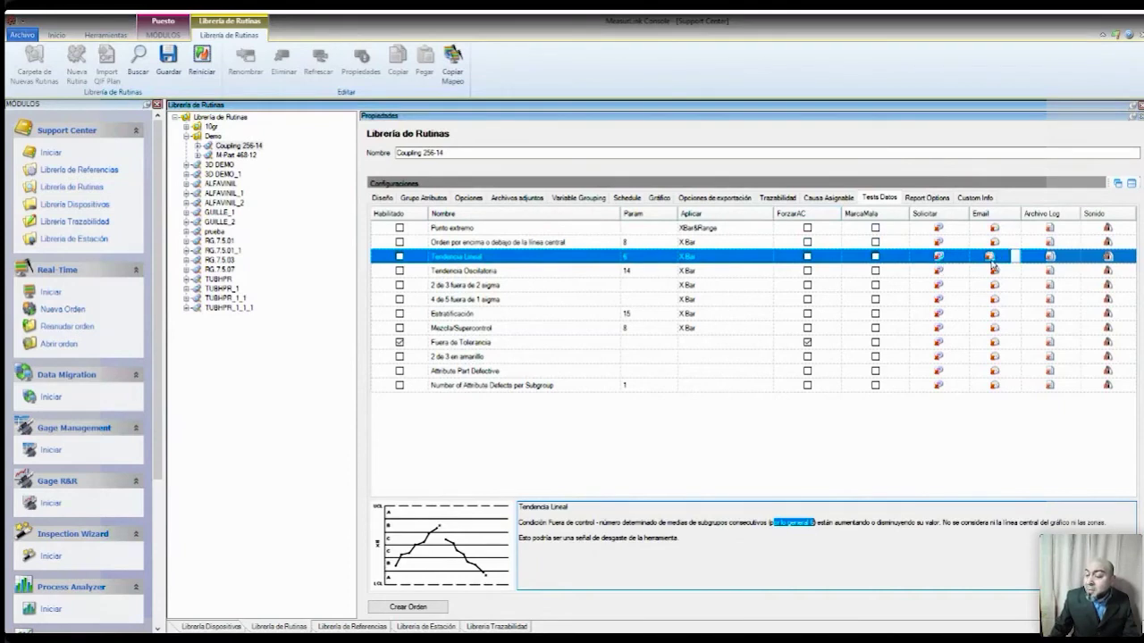
left_click(1105, 257)
left_click(1052, 259)
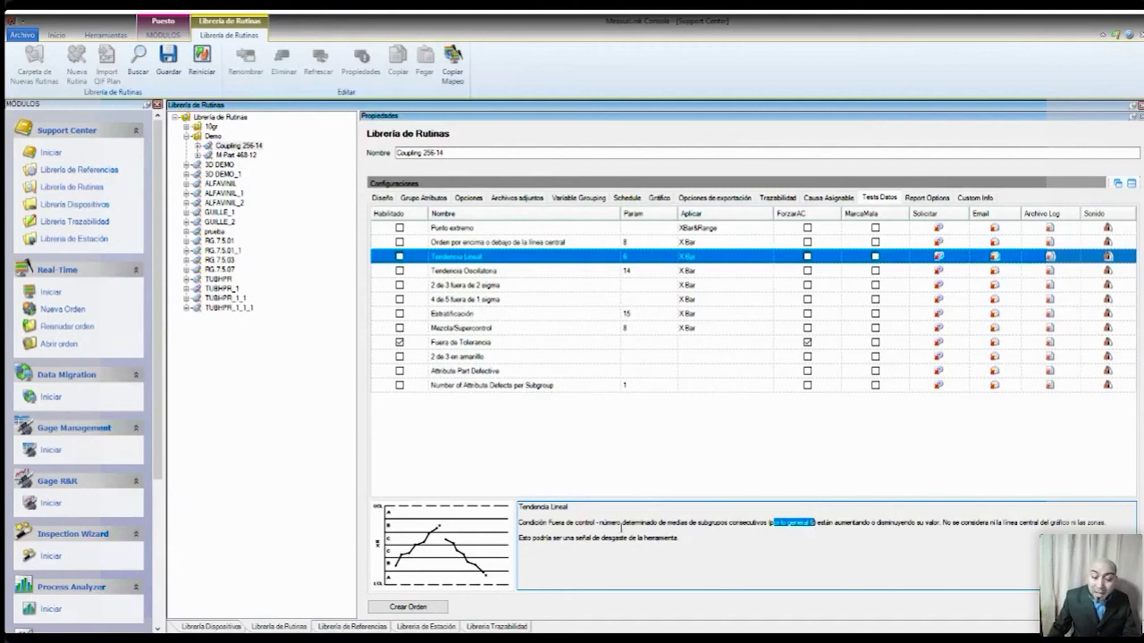
Return to Real-Time, show the order in the classic view, and select subgroup 11 on the Inside Diameter XBarR chart
left_click(51, 292)
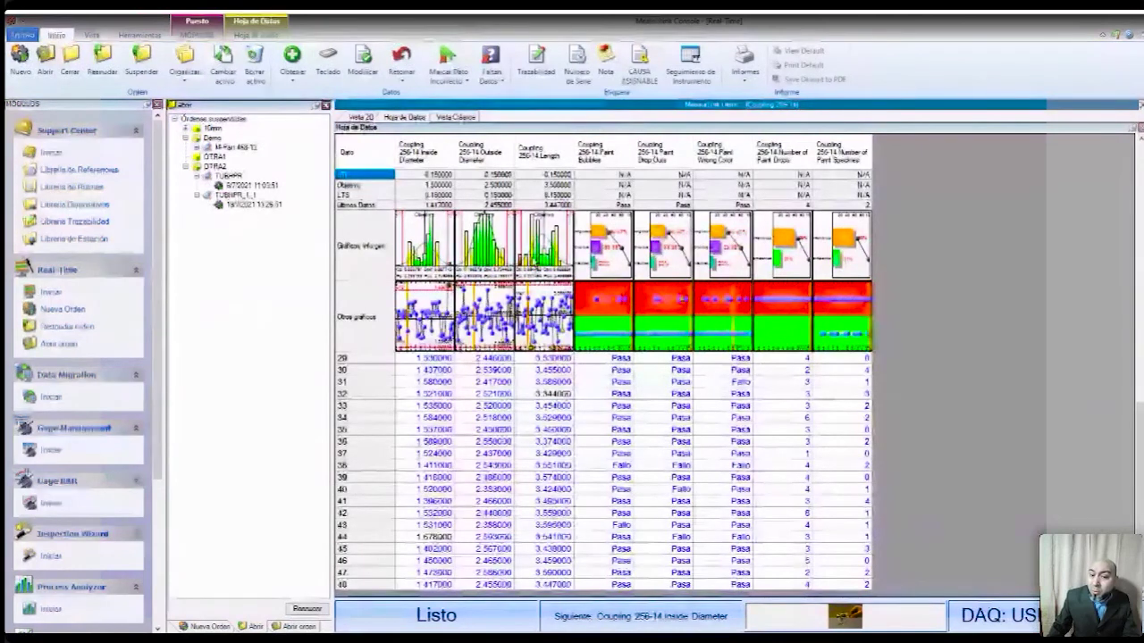
left_click(457, 118)
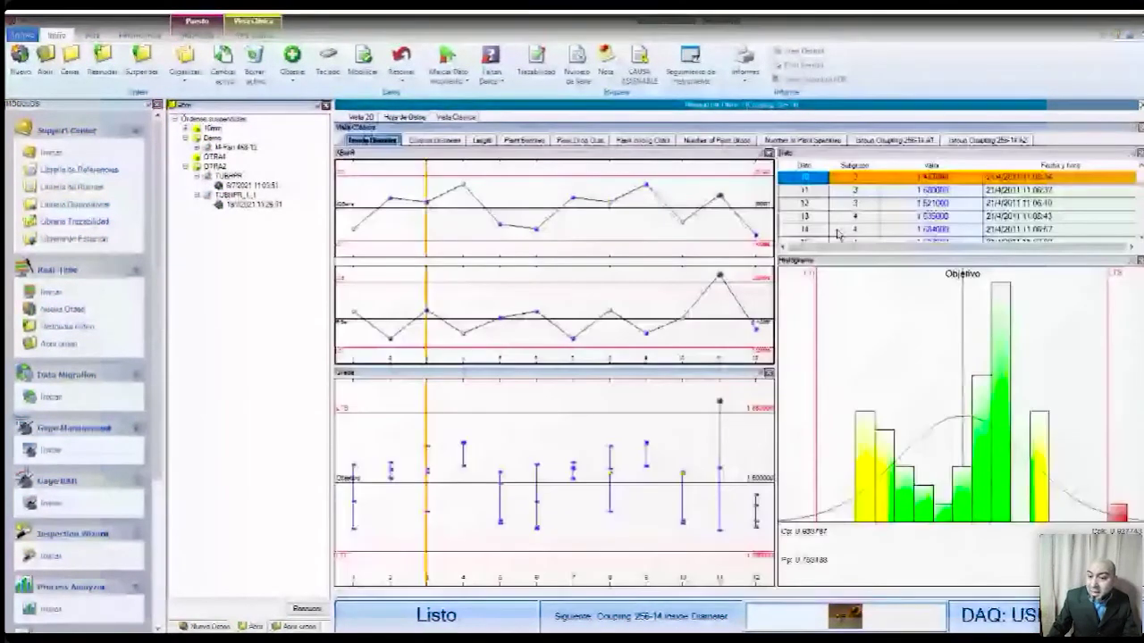
left_click(722, 198)
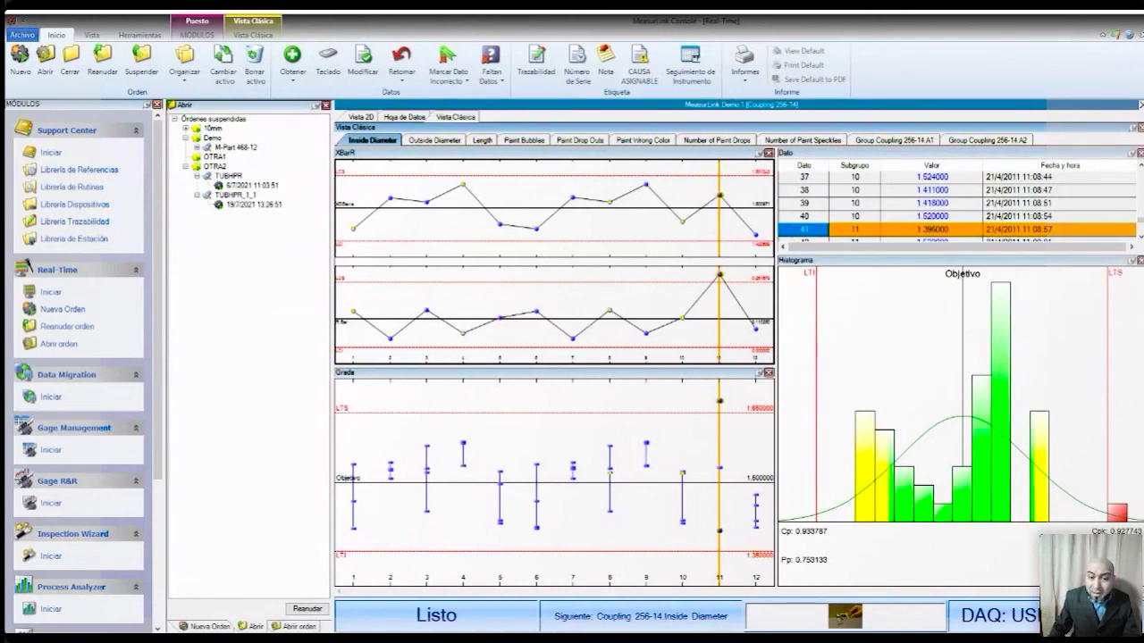
Preview the CONSULTA report for the current order from the report library and close the report window
left_click(749, 72)
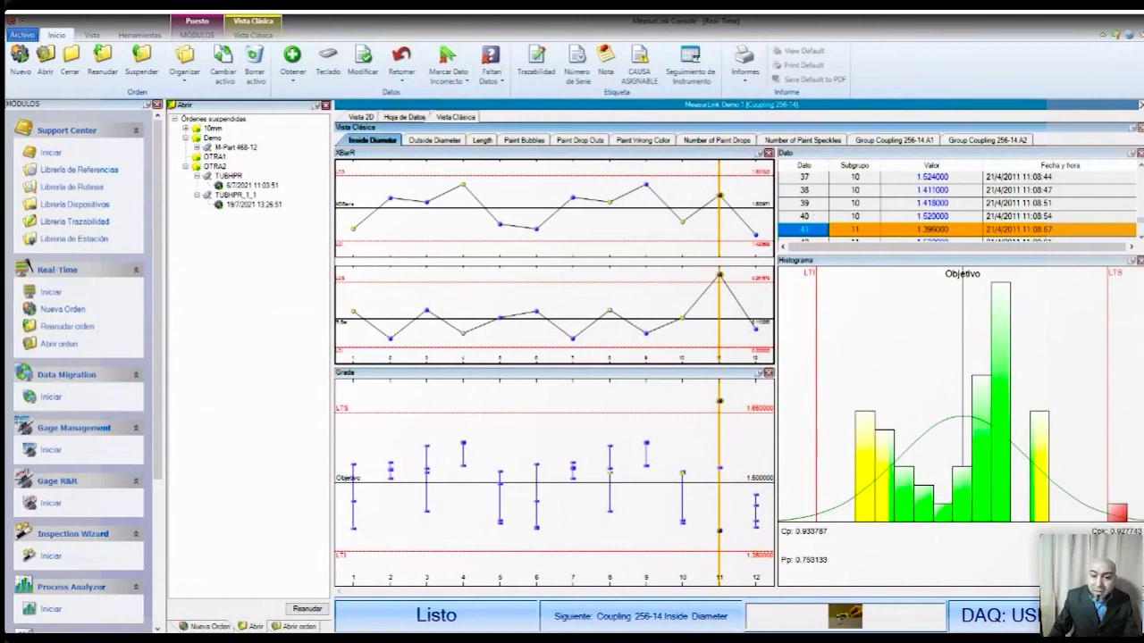
left_click(745, 64)
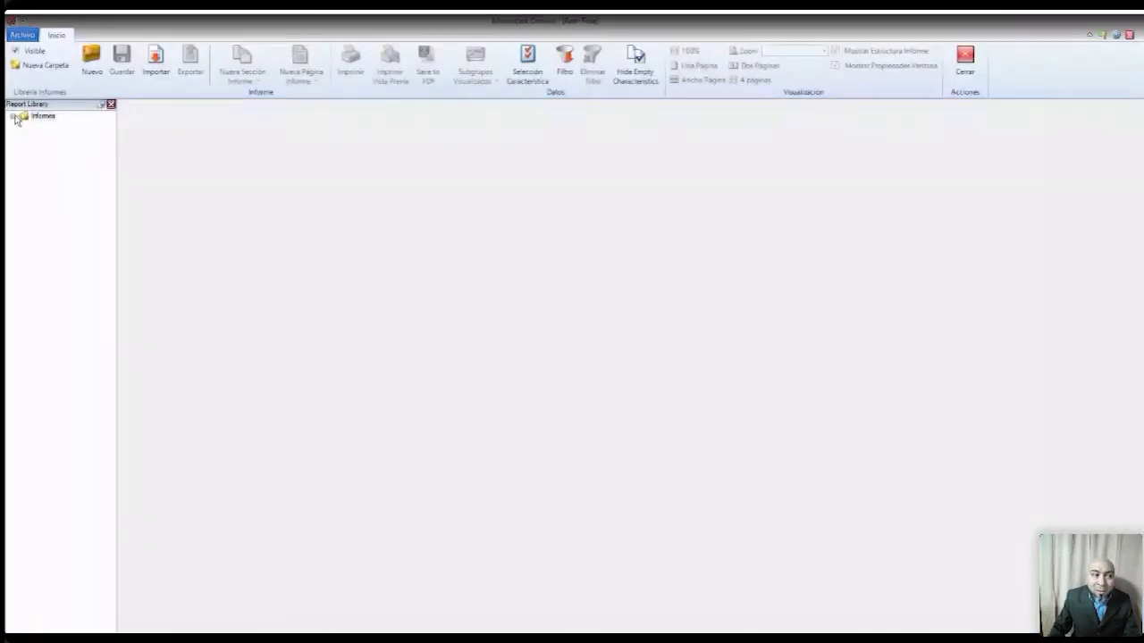
double_click(42, 117)
double_click(54, 135)
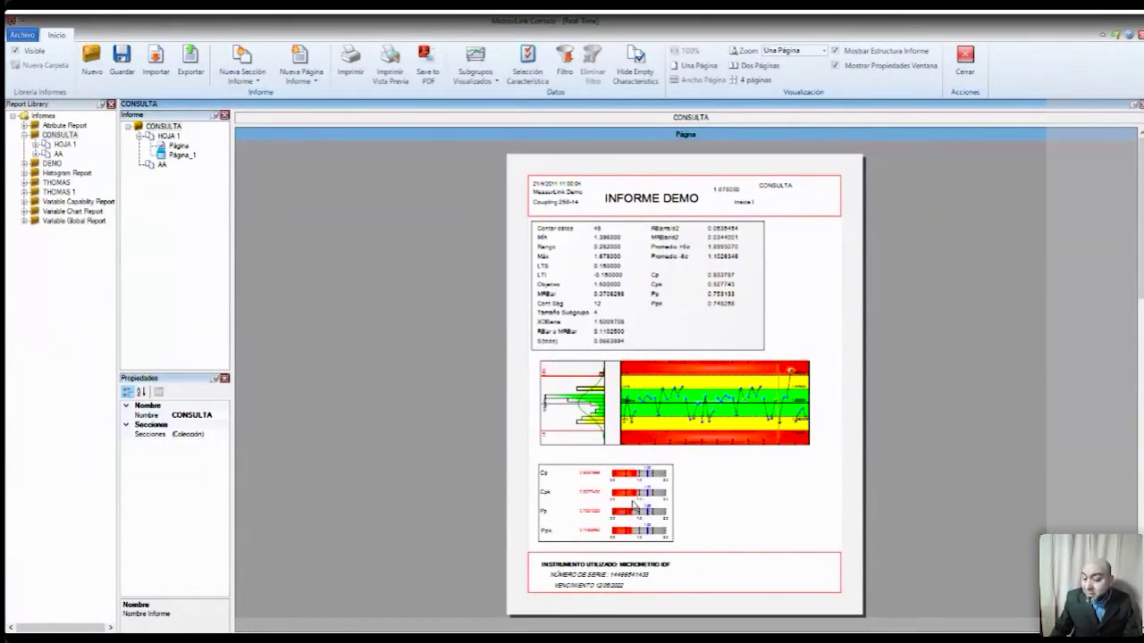
left_click(974, 58)
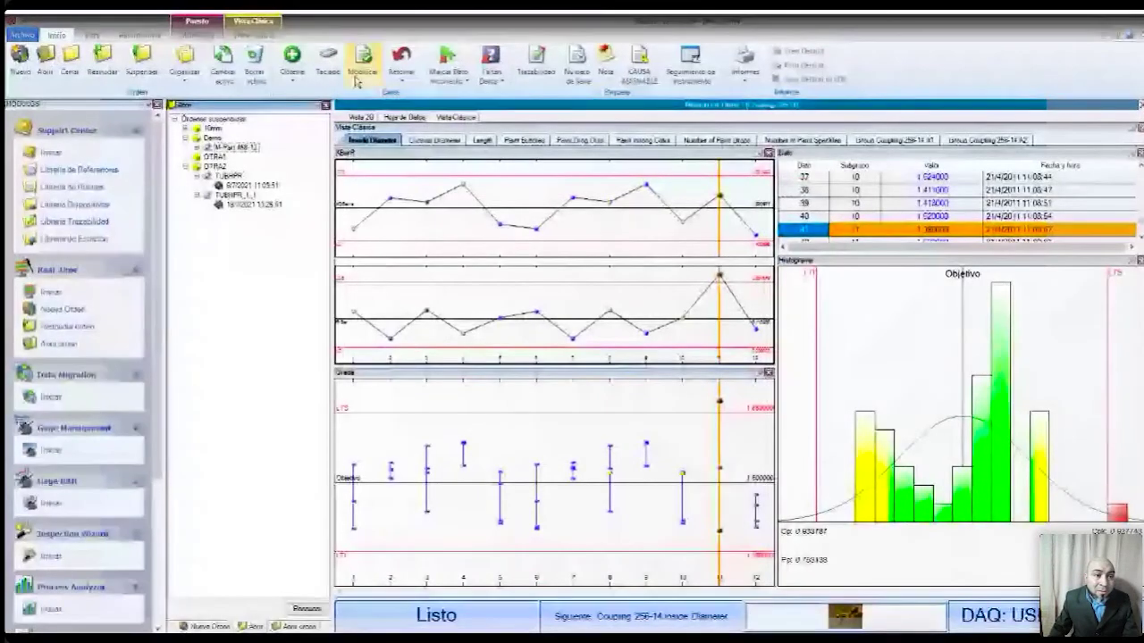
Change the Inside Diameter XBarR chart to the Metro gauge and finally to Precontrol-Histograma
left_click(245, 37)
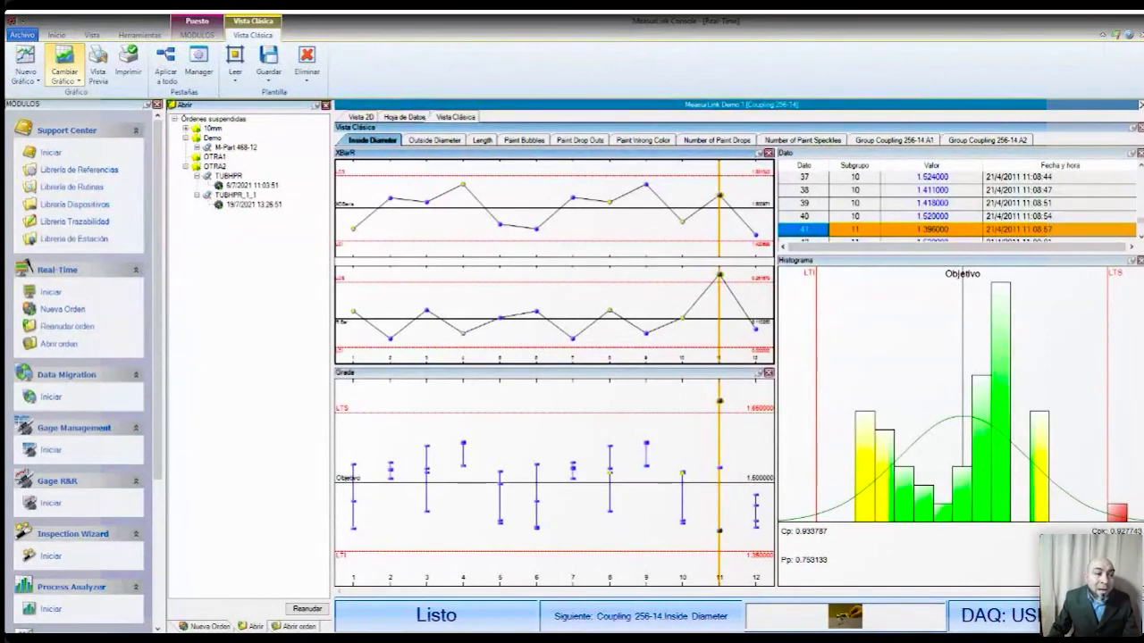
left_click(65, 61)
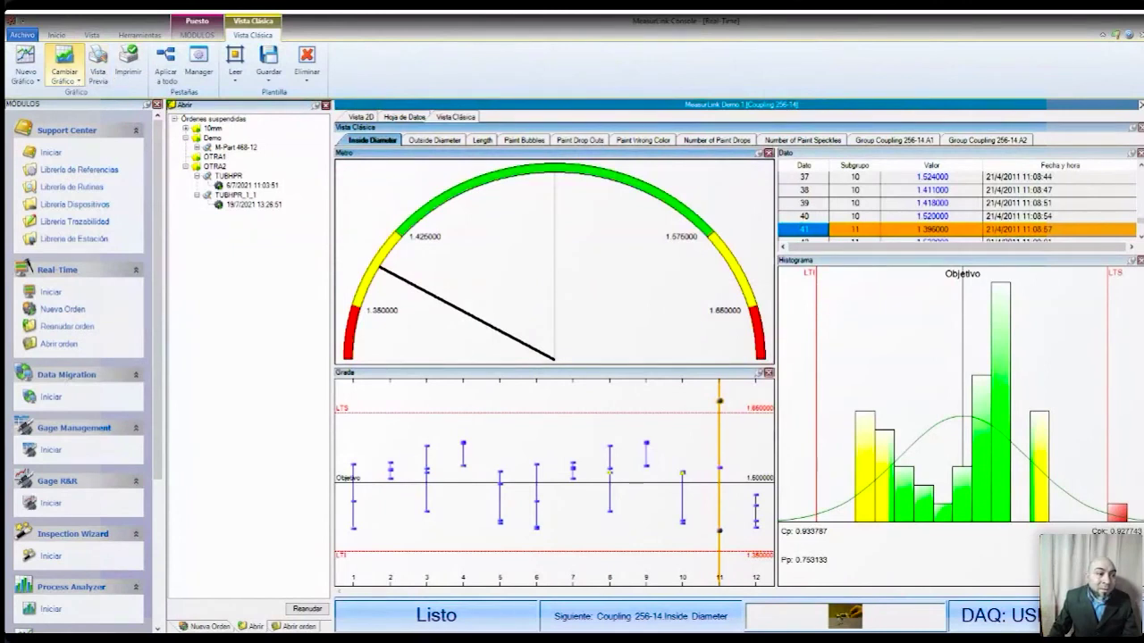
left_click(65, 60)
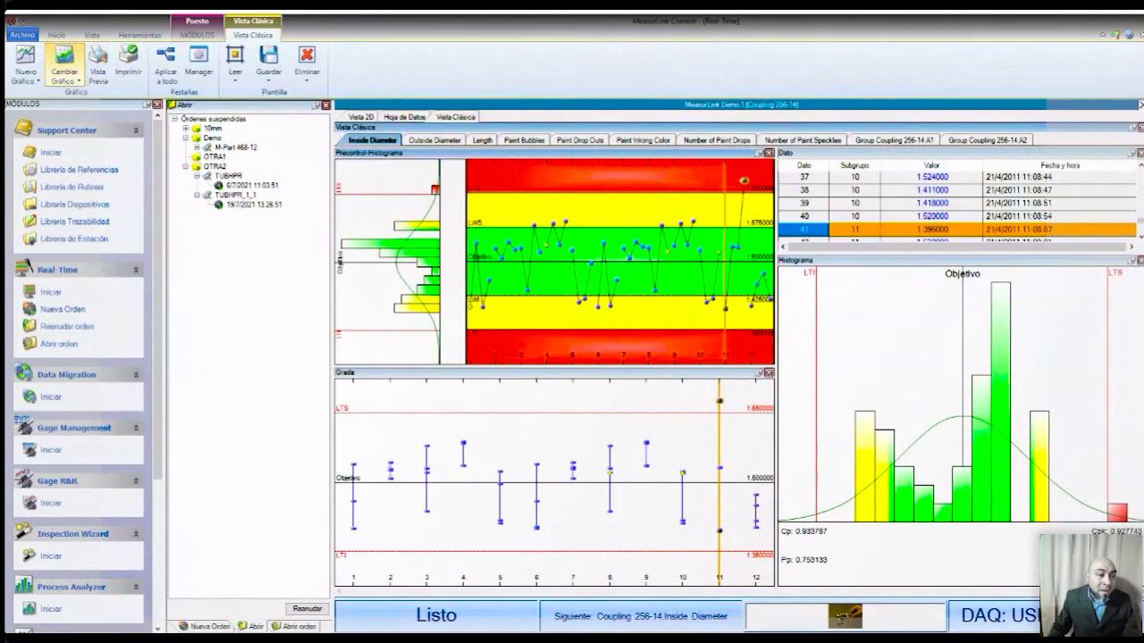
Change the Inside Diameter Precontrol-Histograma chart to Barra de Capacidad and finally to Estadísticas
left_click(64, 60)
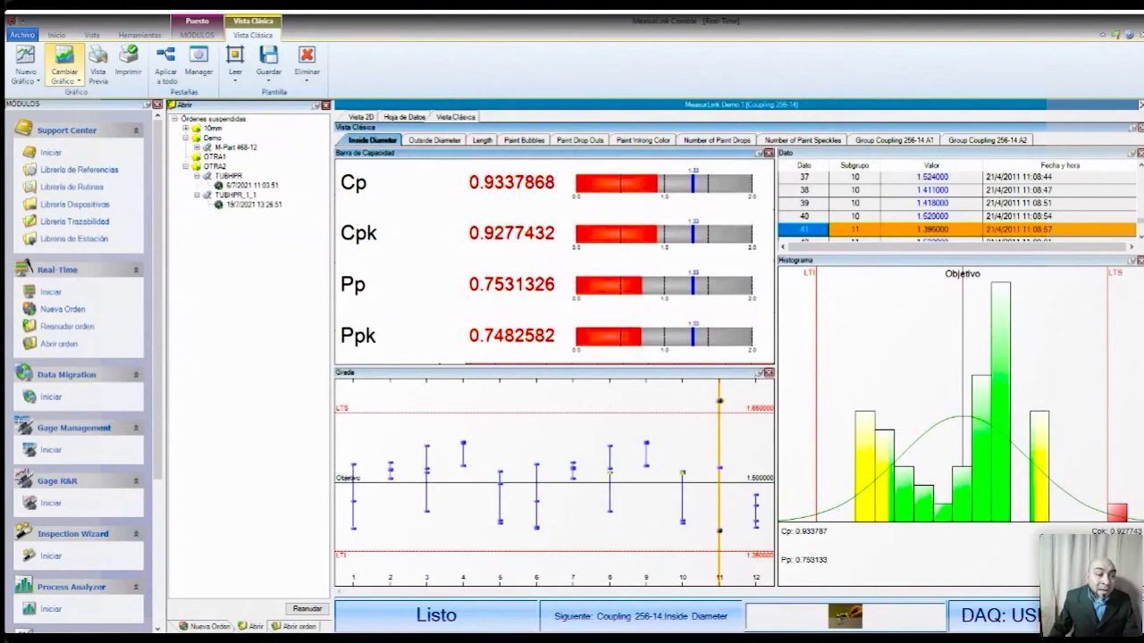
left_click(64, 64)
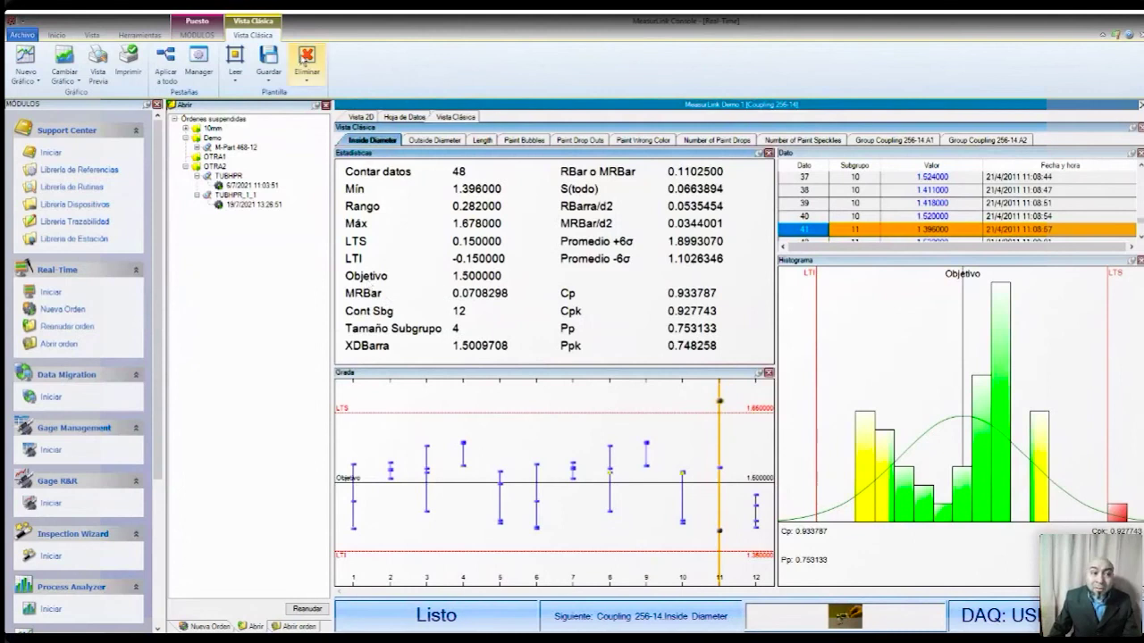
left_click(99, 36)
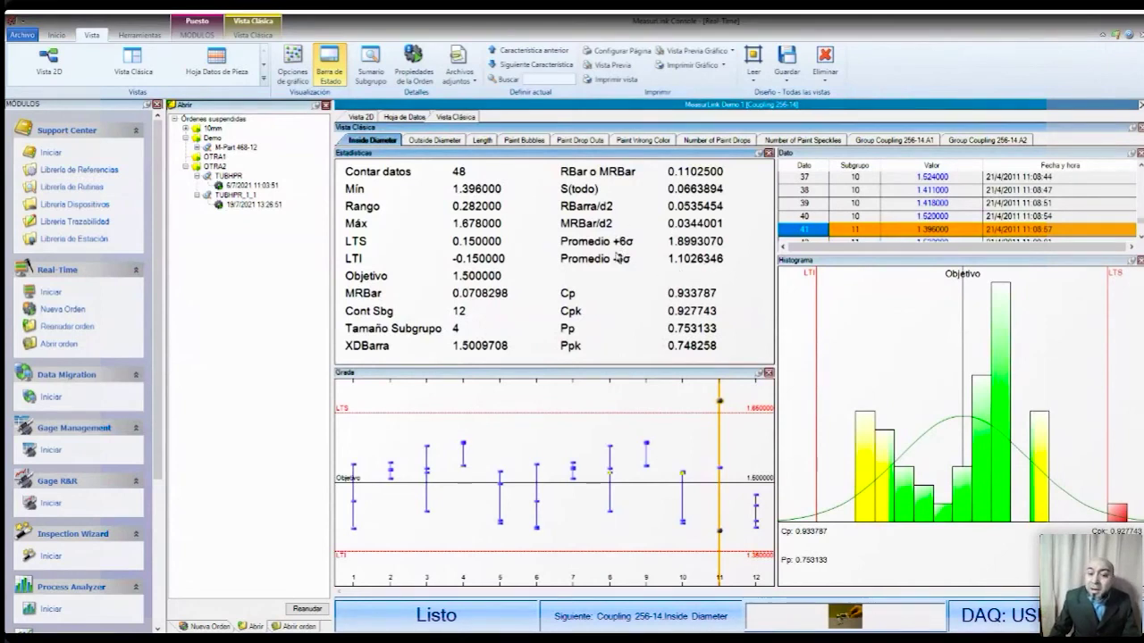
left_click(148, 38)
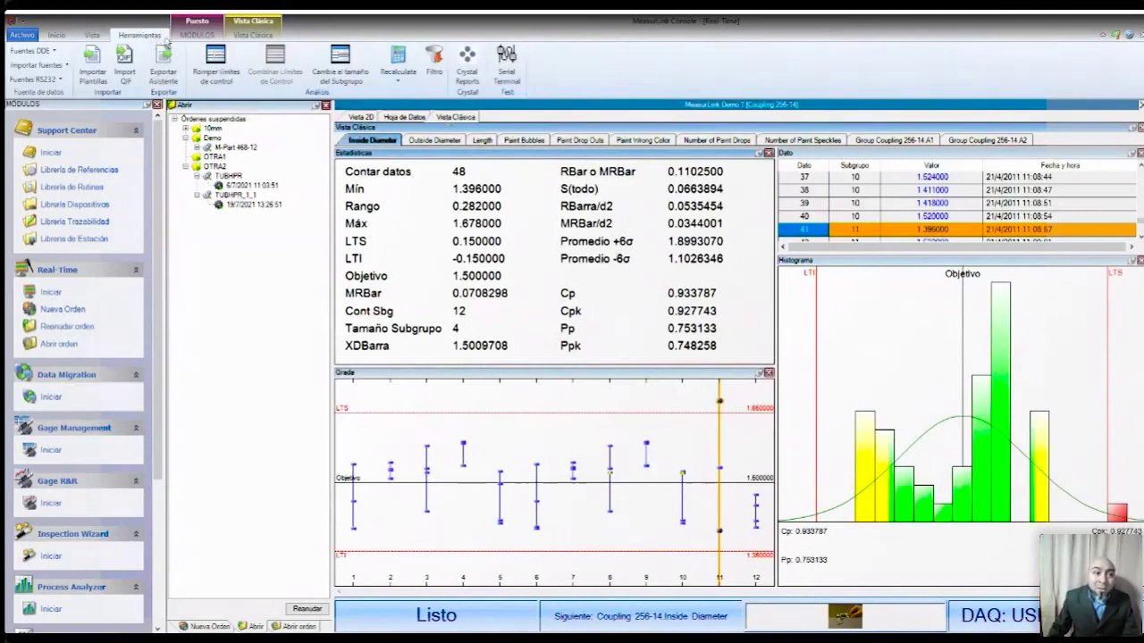
left_click(239, 36)
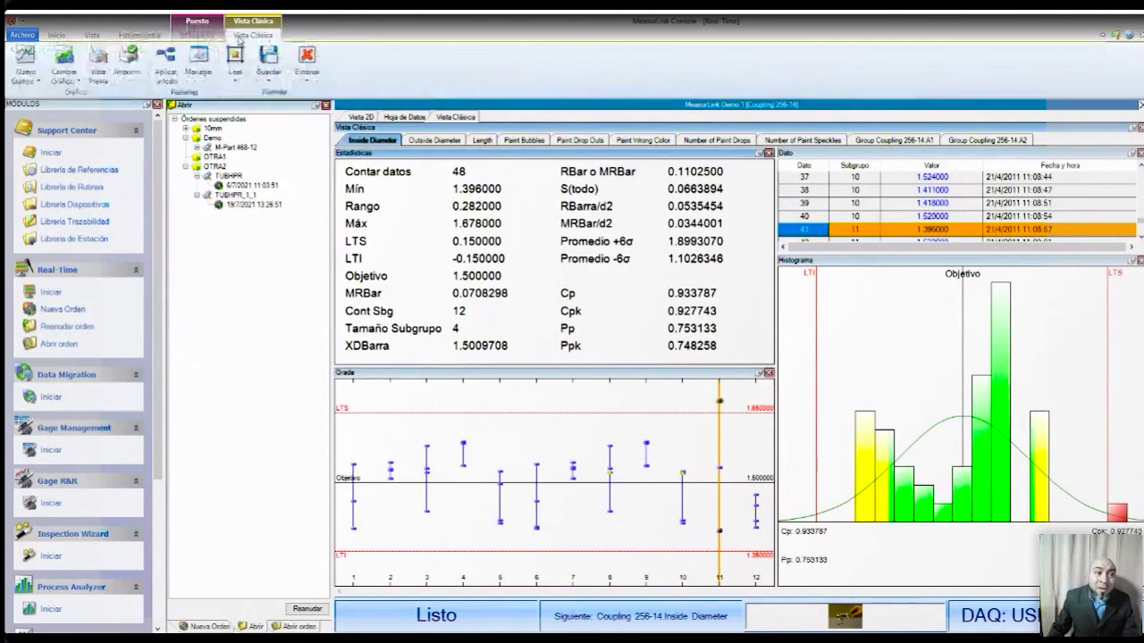
left_click(56, 35)
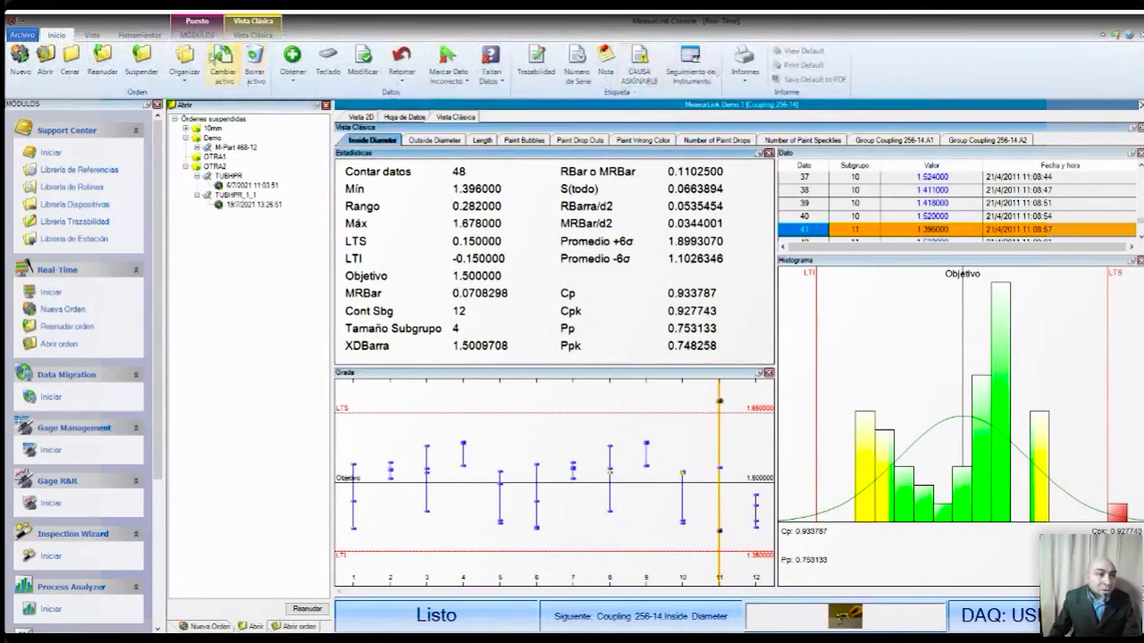
left_click(141, 36)
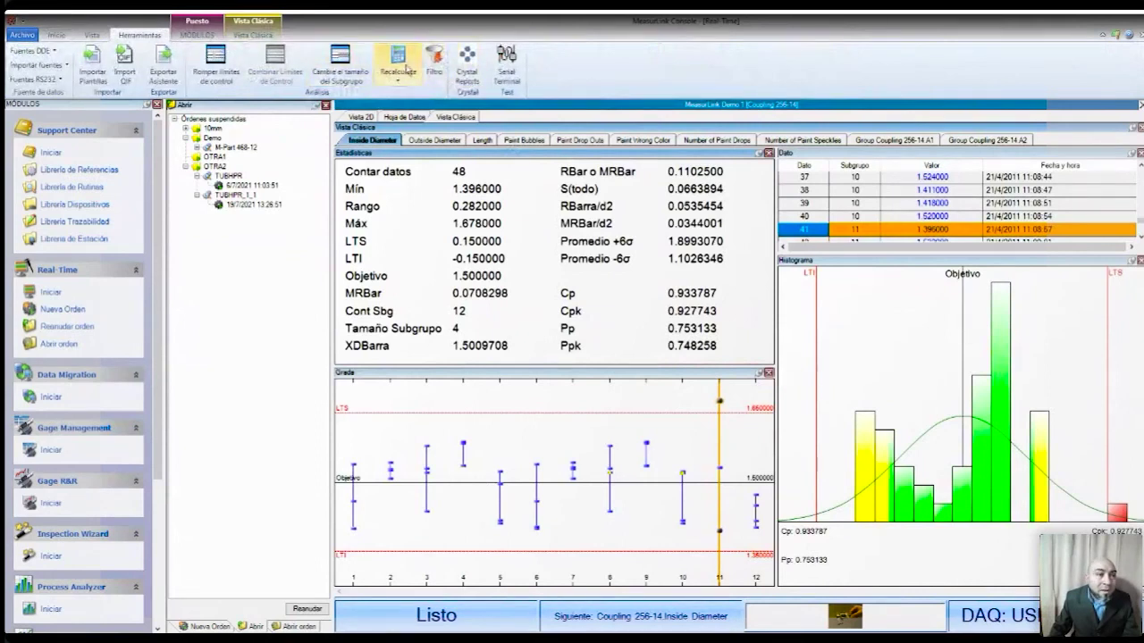
left_click(93, 36)
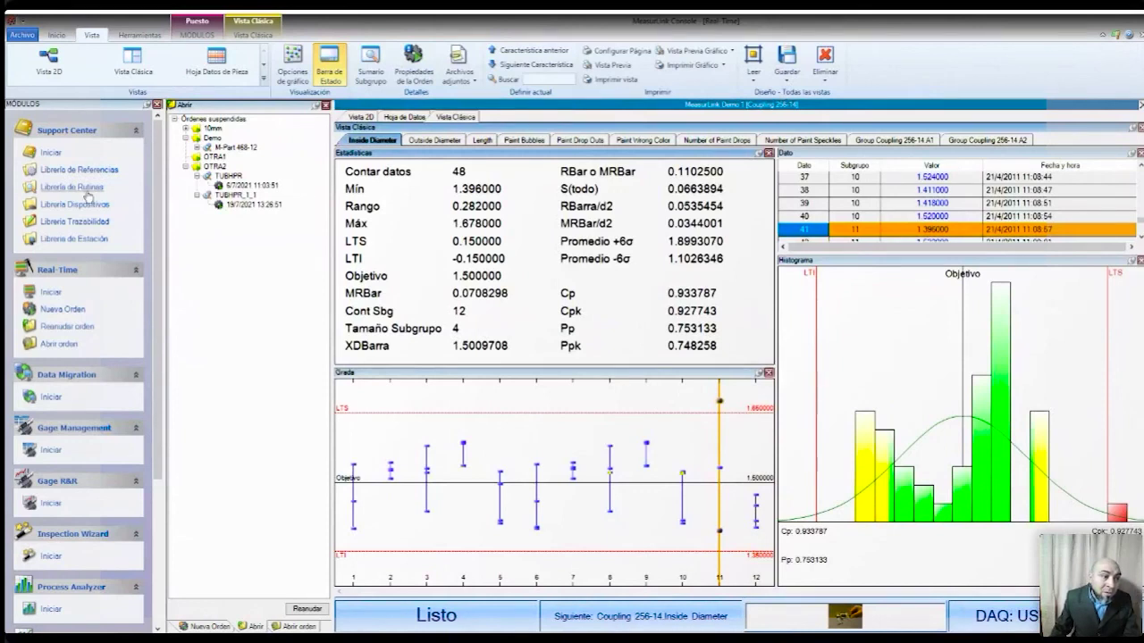
Open the traceability library, expand the MCOSMOS and PZA1 folders, and inspect the Operator list's settings
left_click(83, 222)
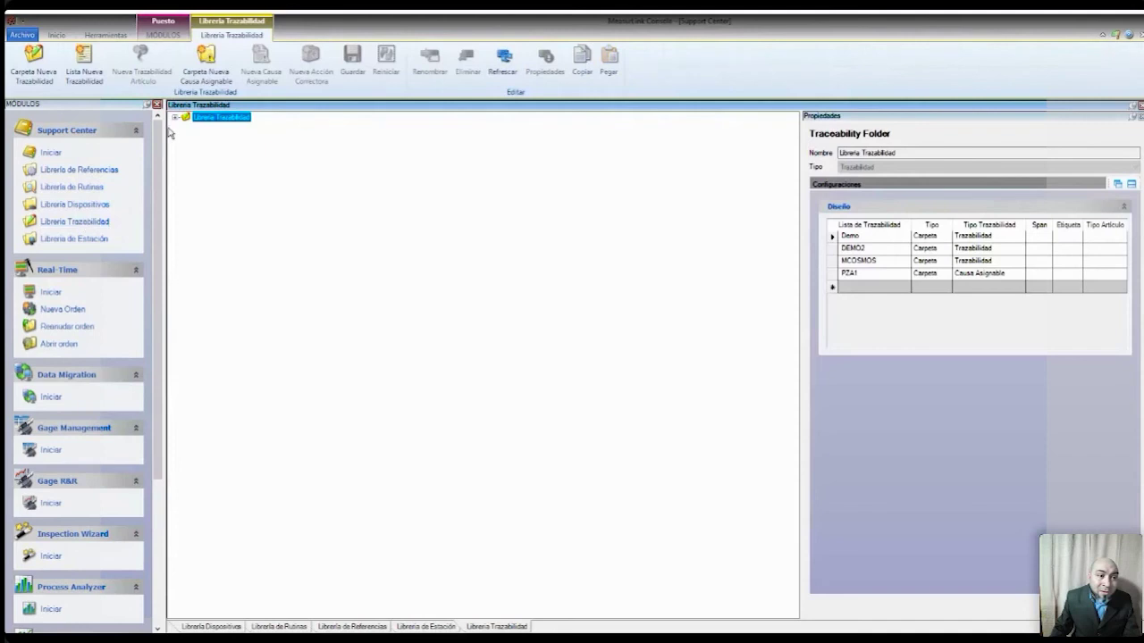
left_click(175, 117)
left_click(186, 145)
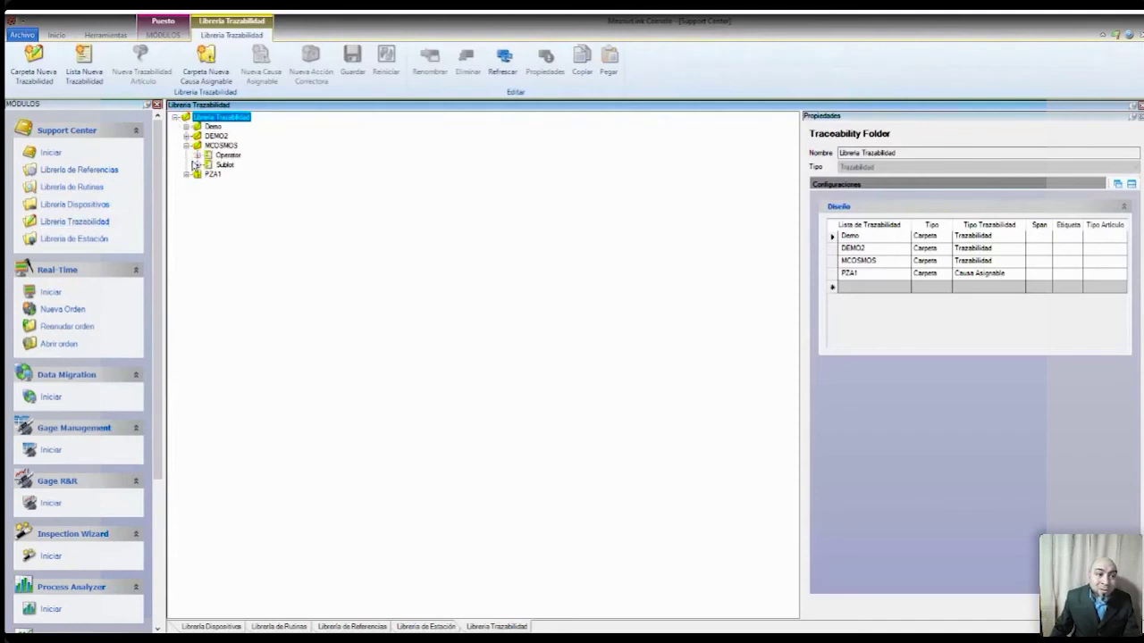
left_click(186, 174)
left_click(228, 156)
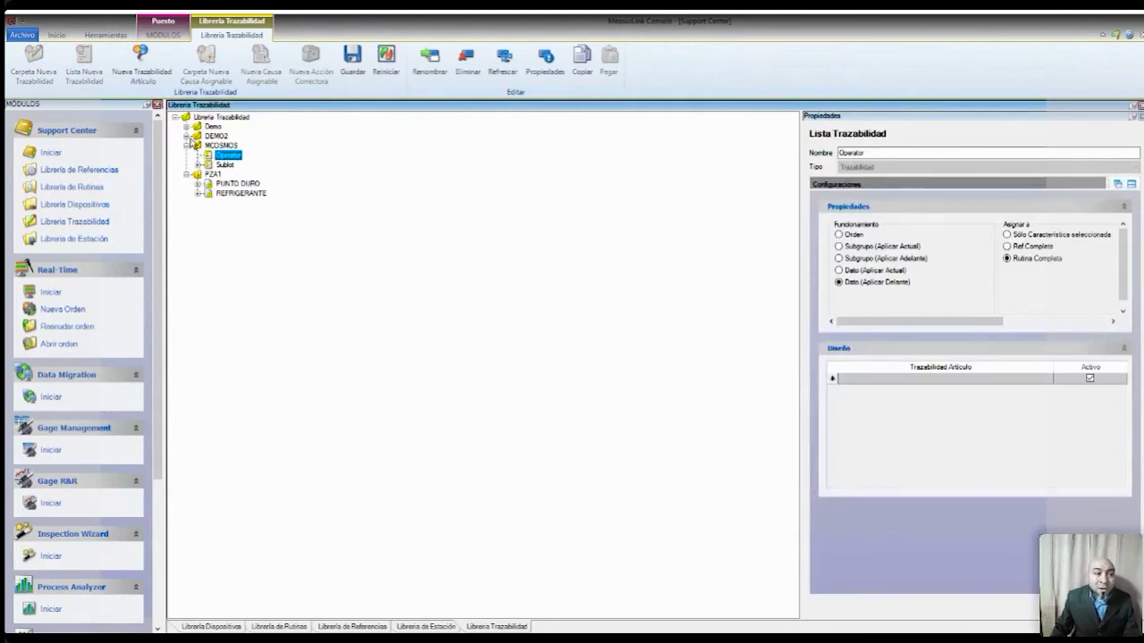
Expand the DEMO2 traceability folder and inspect the settings and items of its COLADA list
left_click(186, 136)
left_click(216, 137)
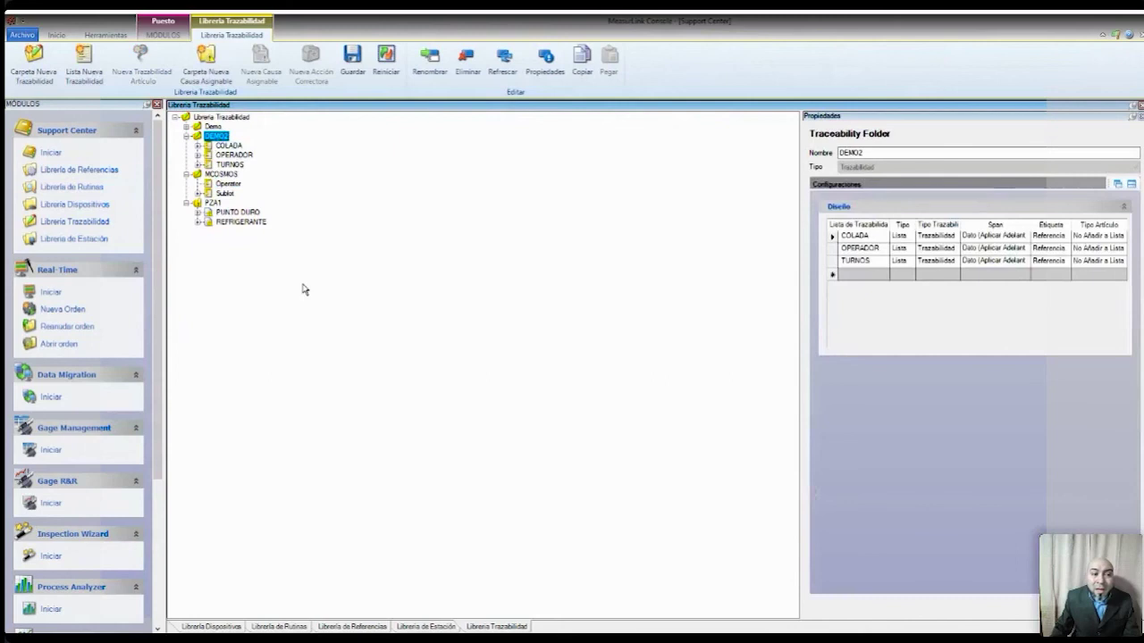
left_click(237, 165)
left_click(229, 145)
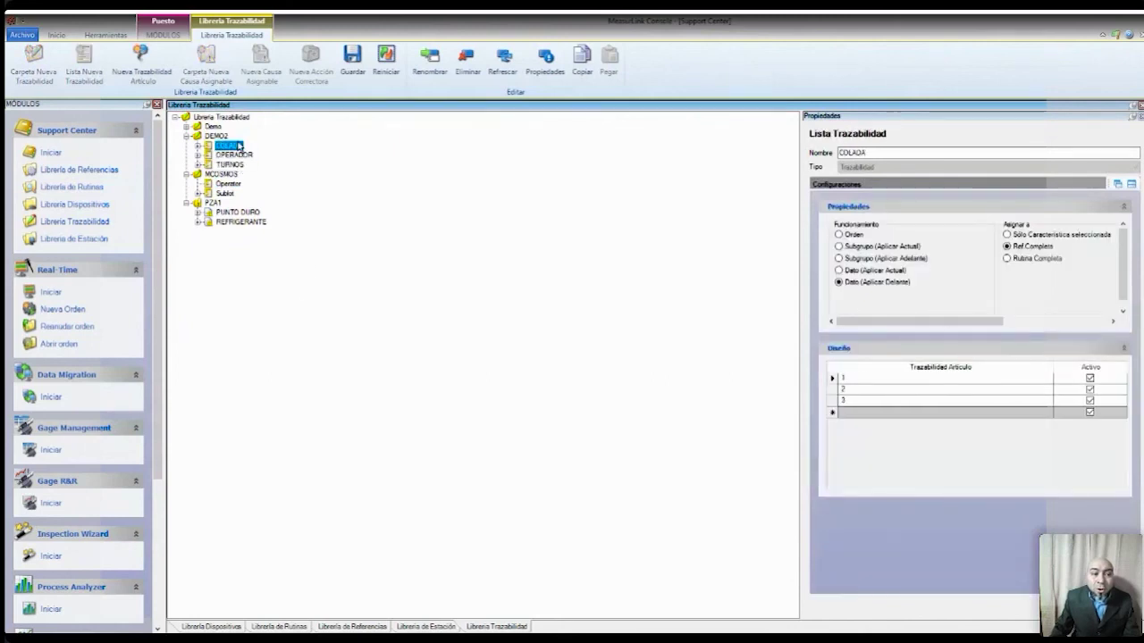